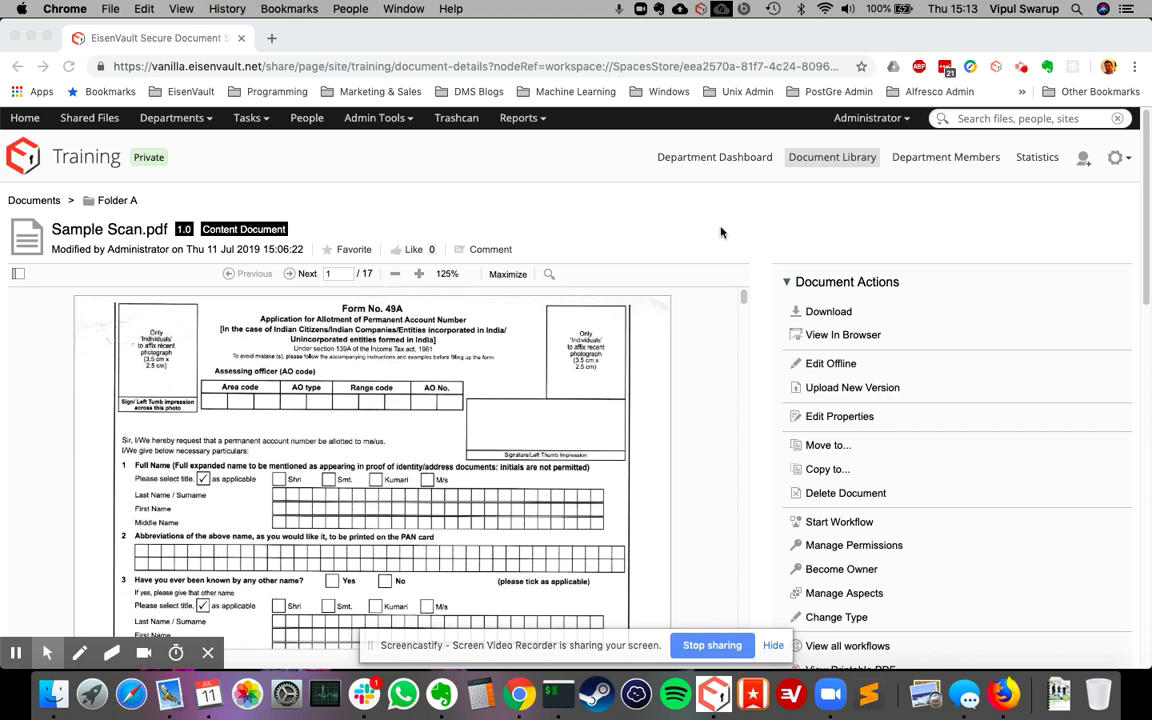
Open the browser's print preview of Sample Scan.pdf, look through it, then cancel it
{"action": "scroll", "coordinate": [798, 229], "scroll_direction": "down", "scroll_amount": 5}
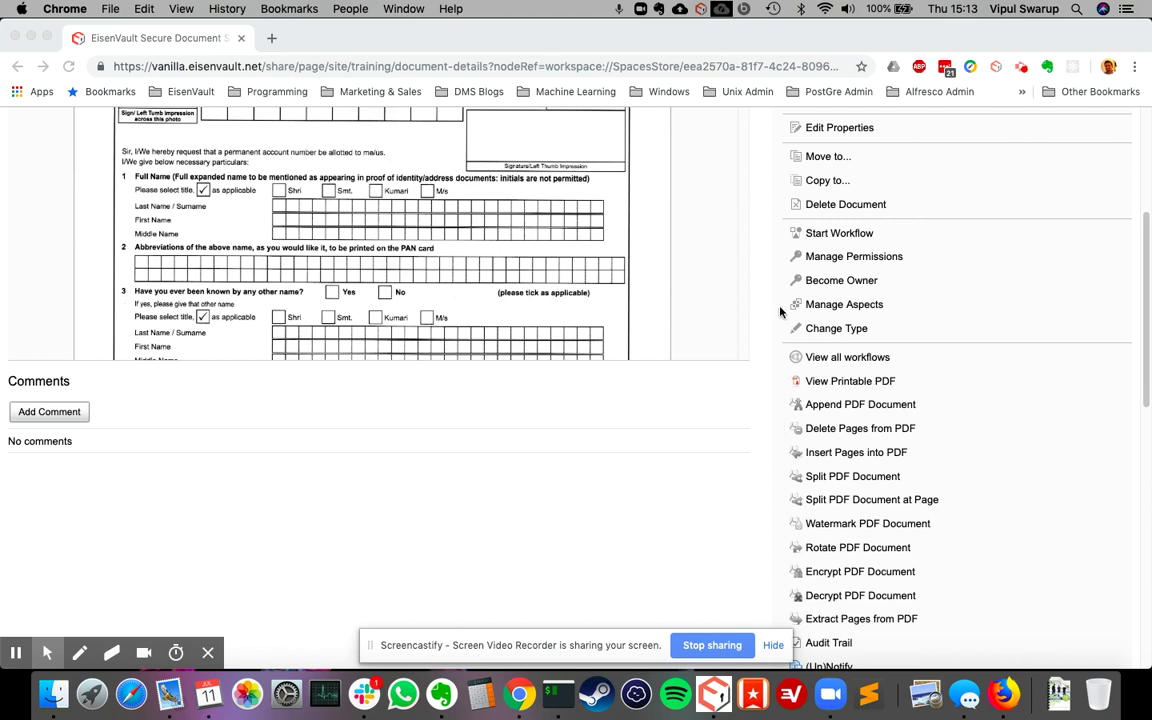
{"action": "scroll", "coordinate": [768, 219], "scroll_direction": "up", "scroll_amount": 5}
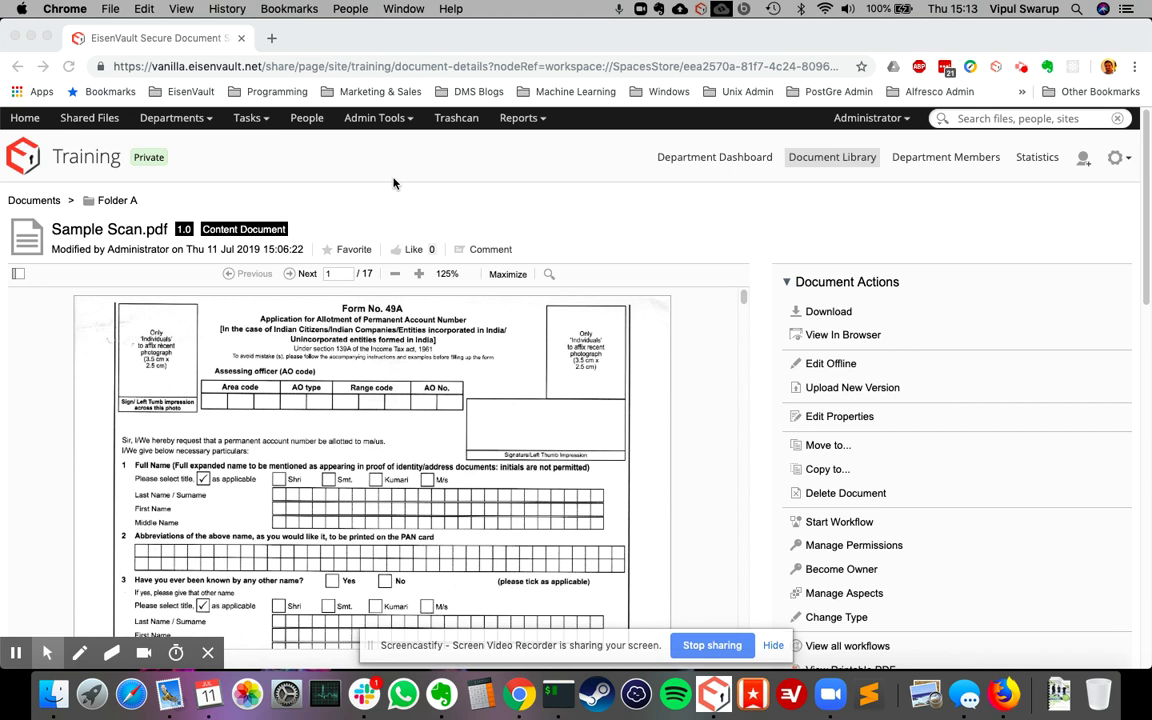
{"action": "left_click", "coordinate": [108, 10]}
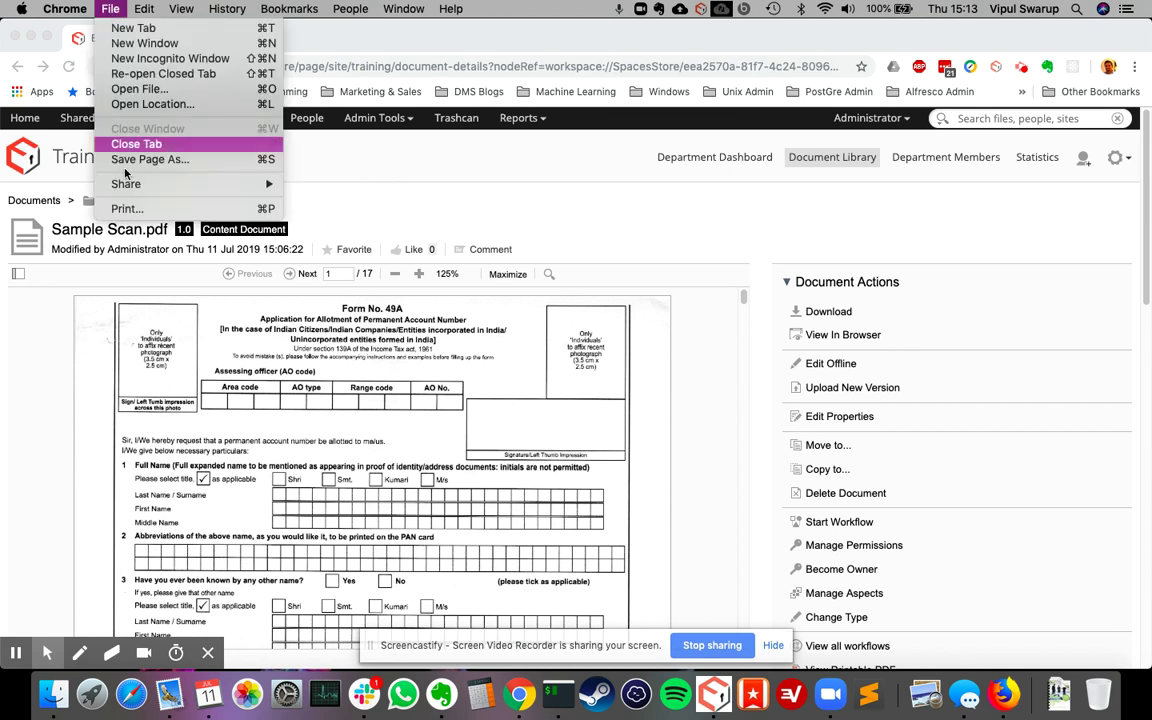
{"action": "left_click", "coordinate": [501, 249]}
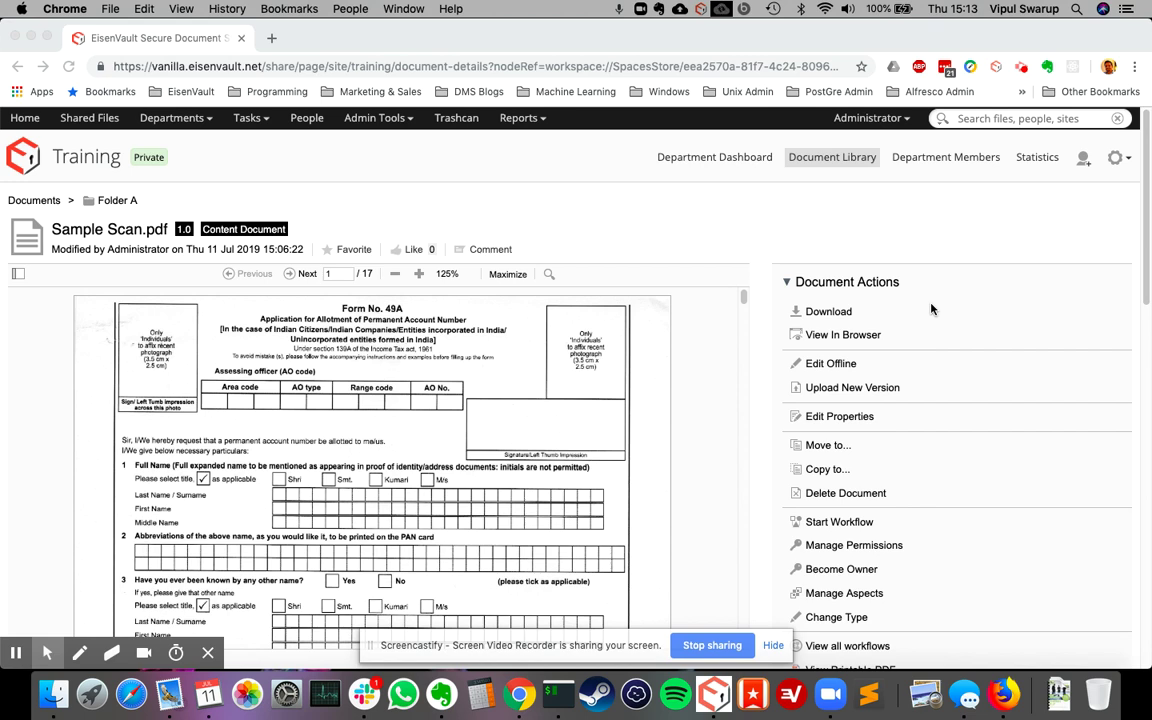
{"action": "left_click", "coordinate": [833, 238]}
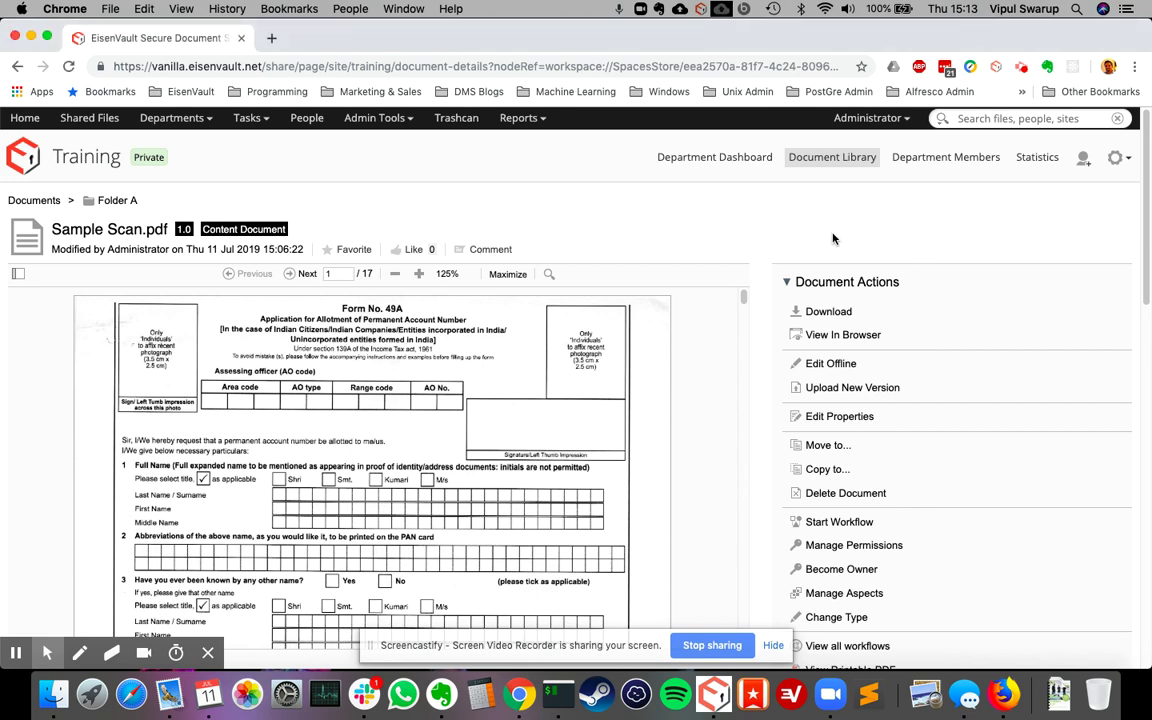
{"action": "scroll", "coordinate": [812, 228], "scroll_direction": "down", "scroll_amount": 5}
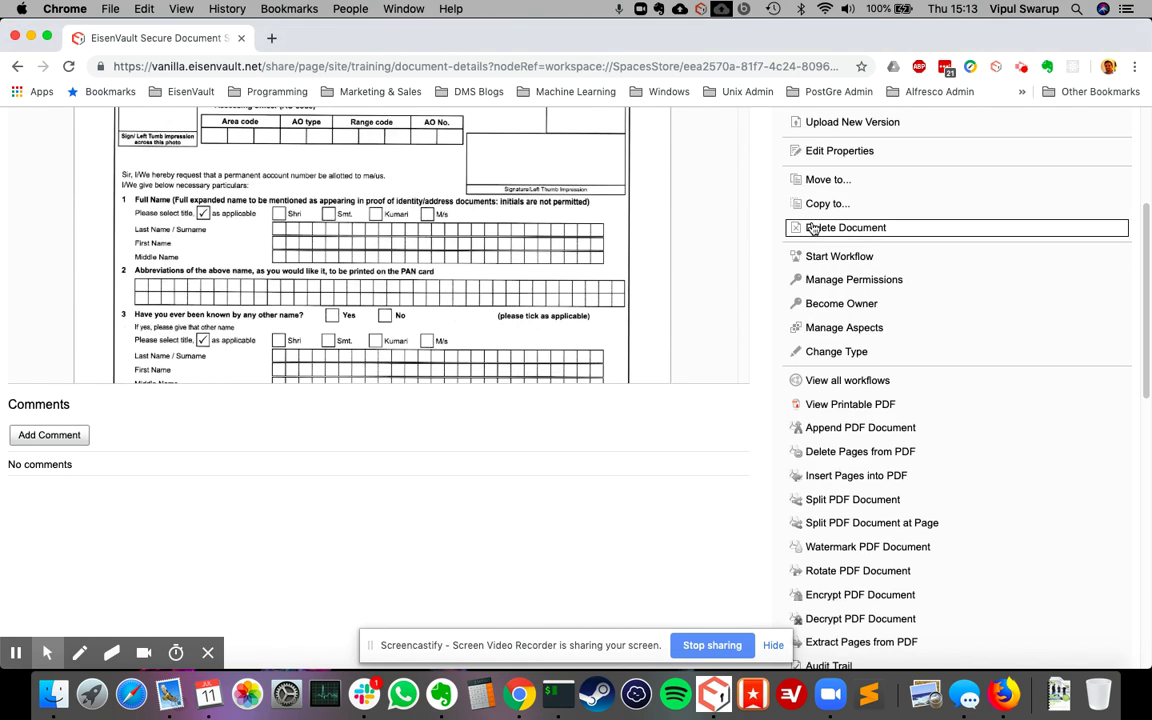
{"action": "scroll", "coordinate": [728, 201], "scroll_direction": "up", "scroll_amount": 5}
{"action": "left_click", "coordinate": [110, 8]}
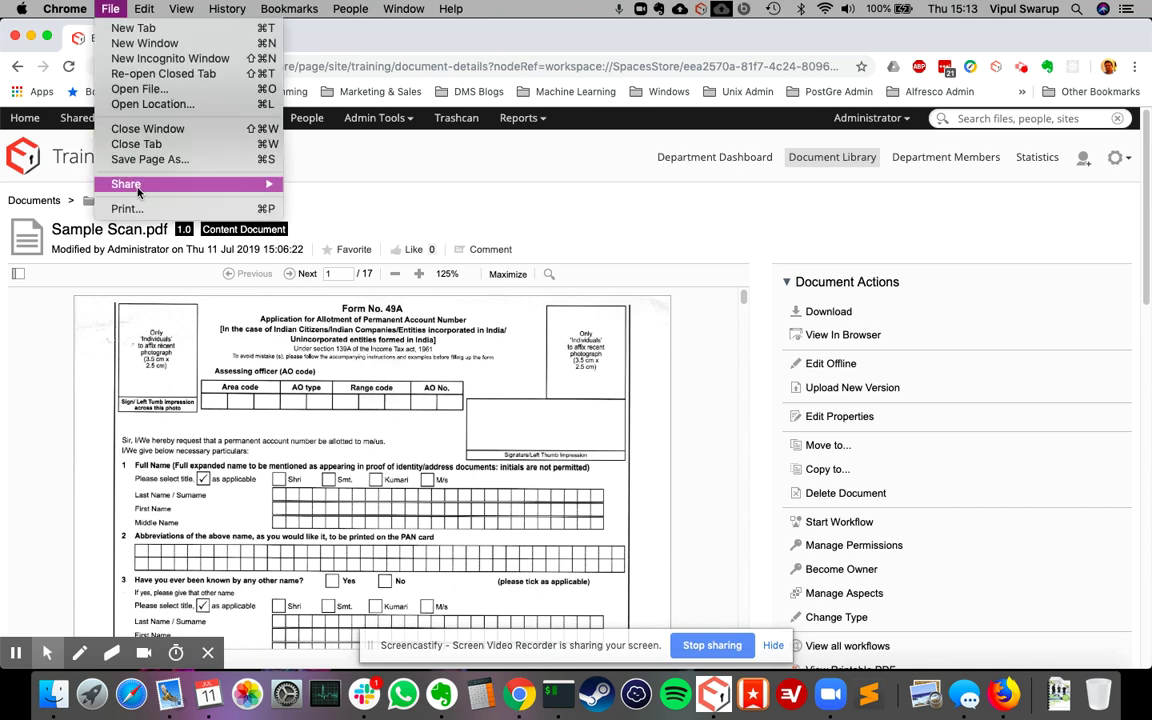
{"action": "left_click", "coordinate": [135, 211]}
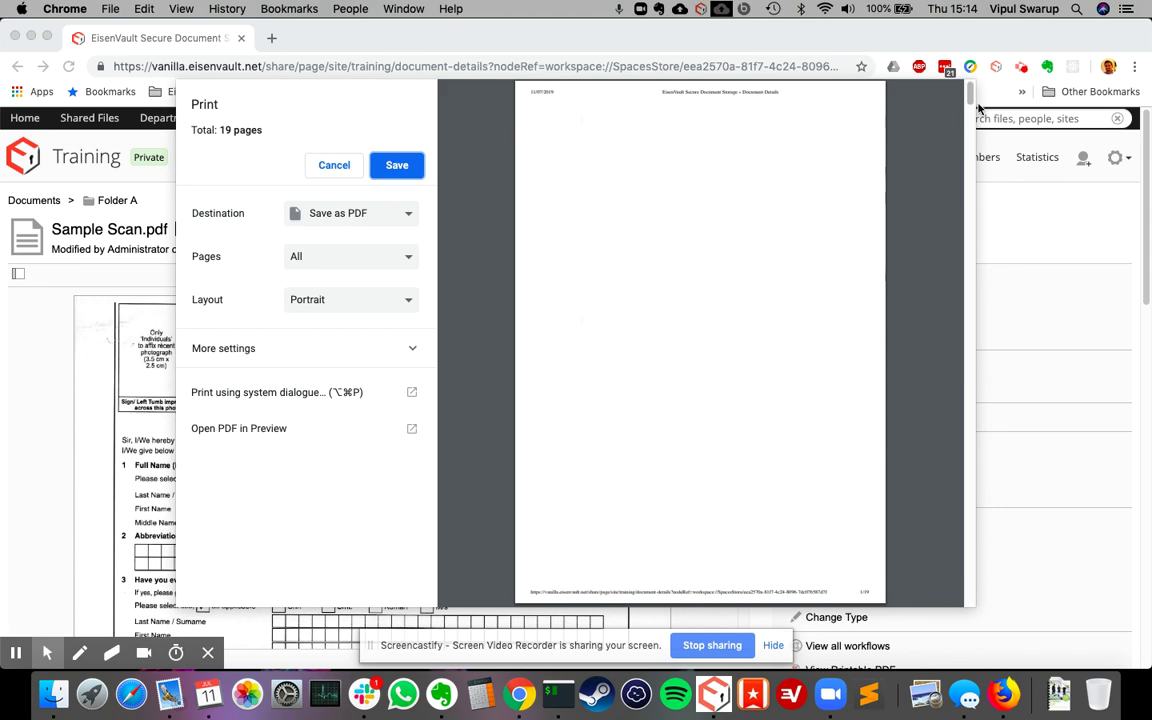
{"action": "left_click_drag", "start_coordinate": [972, 98], "coordinate": [978, 440]}
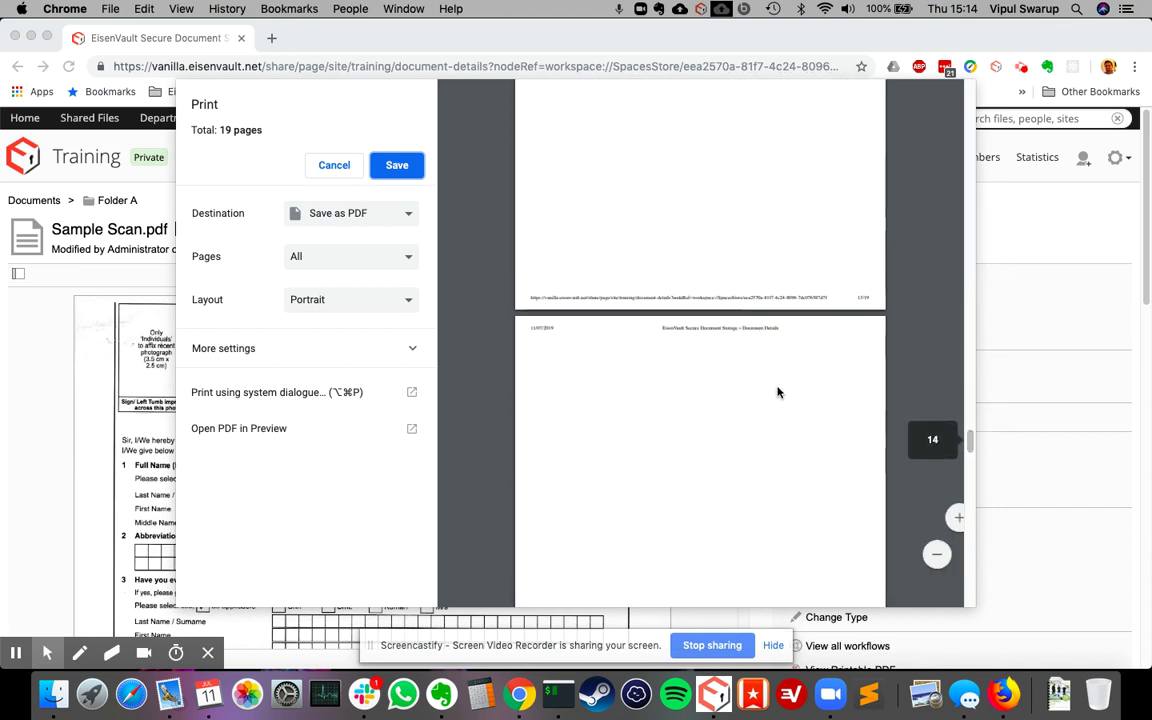
{"action": "left_click", "coordinate": [330, 166]}
Open the printable 17-page PDF version, cancel printing, and close its tab
{"action": "scroll", "coordinate": [966, 265], "scroll_direction": "down", "scroll_amount": 5}
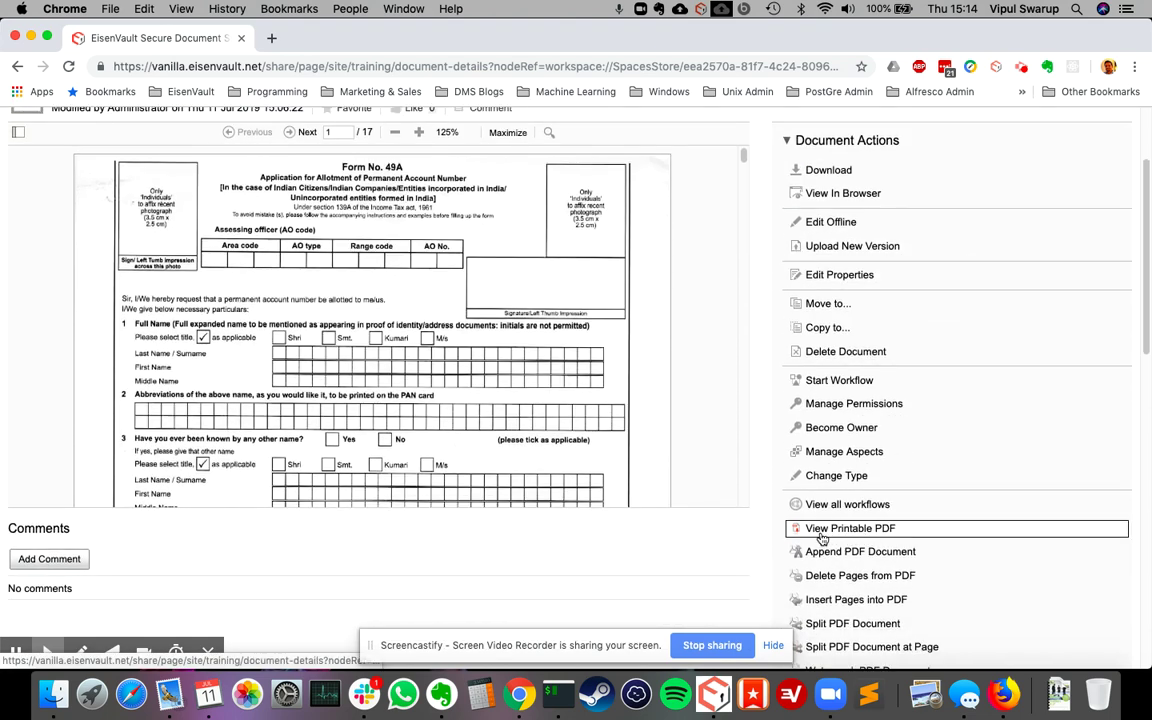
{"action": "left_click", "coordinate": [843, 538]}
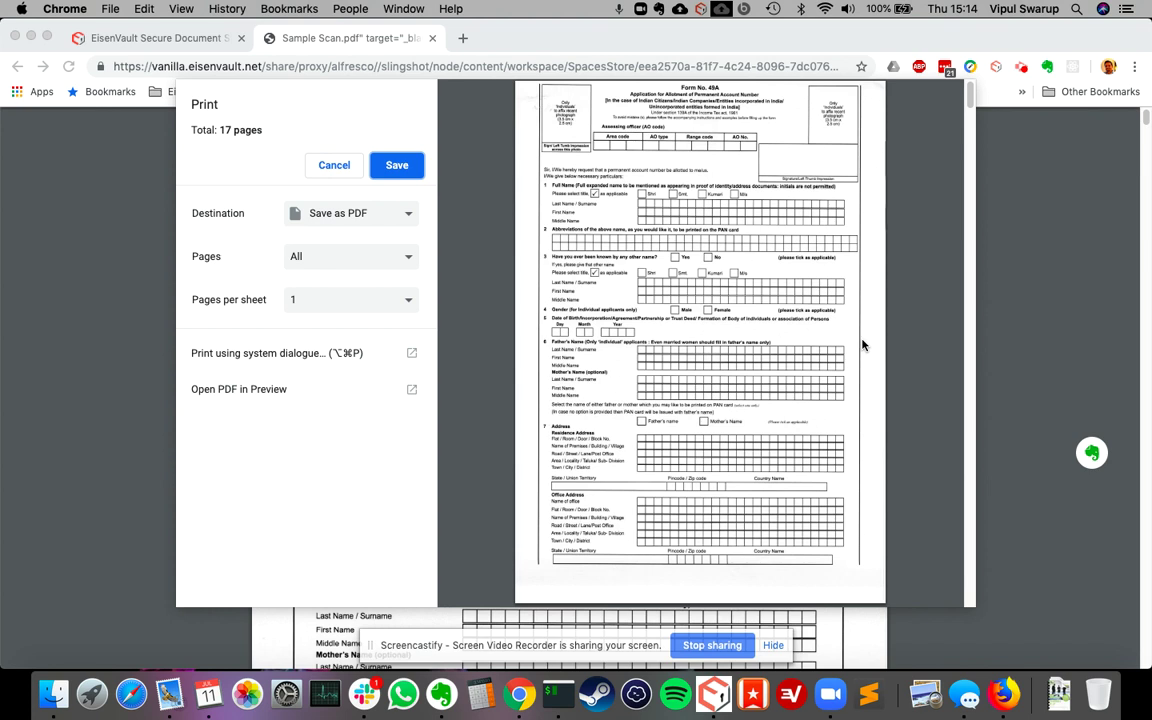
{"action": "left_click", "coordinate": [330, 165]}
{"action": "left_click", "coordinate": [433, 39]}
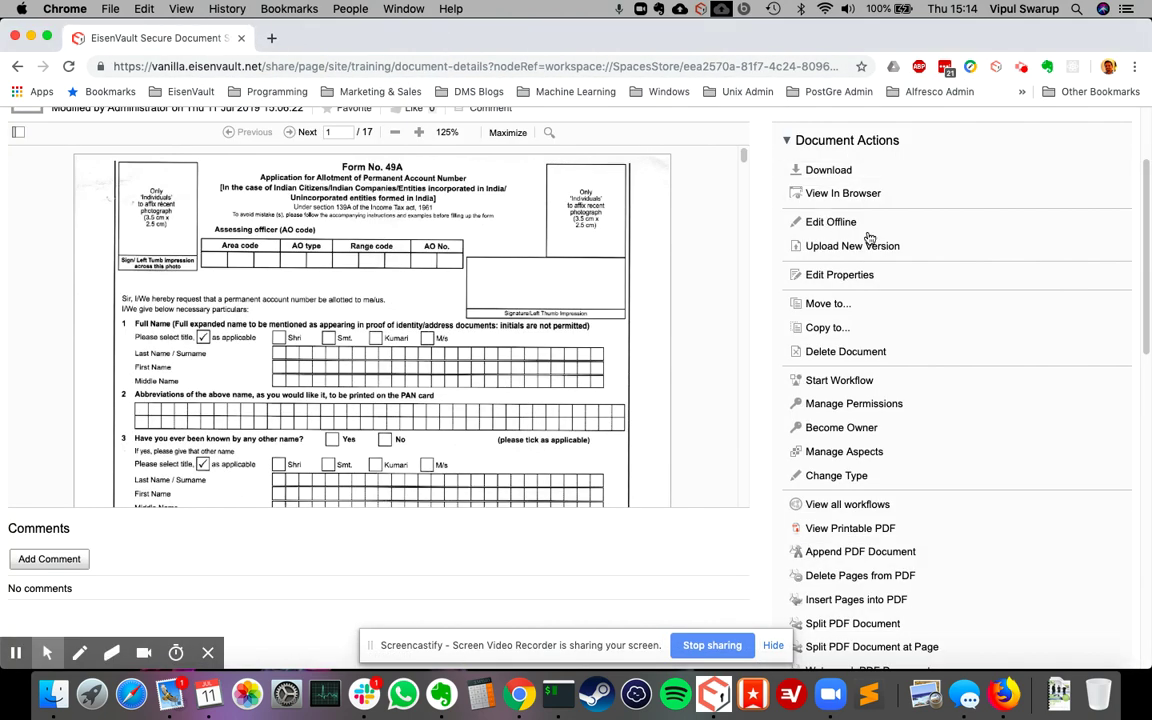
Bring page 17 of 17, the India performance overview, into view, then start appending a PDF
{"action": "scroll", "coordinate": [962, 257], "scroll_direction": "down", "scroll_amount": 2}
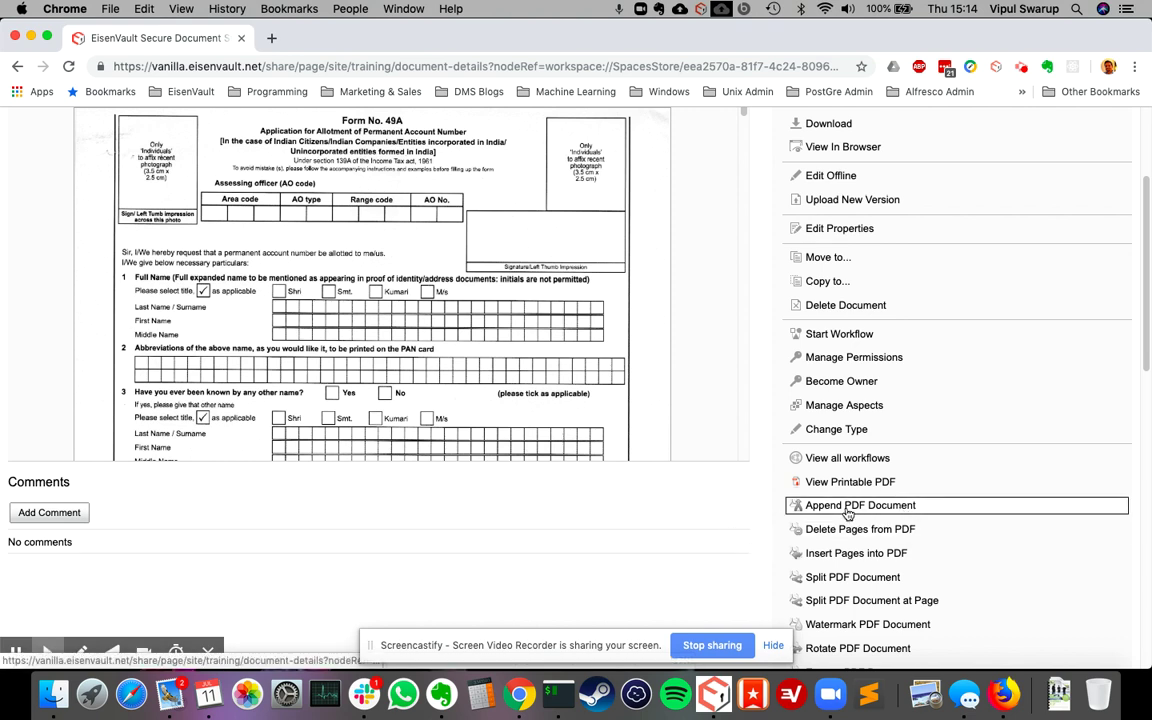
{"action": "scroll", "coordinate": [763, 350], "scroll_direction": "up", "scroll_amount": 2}
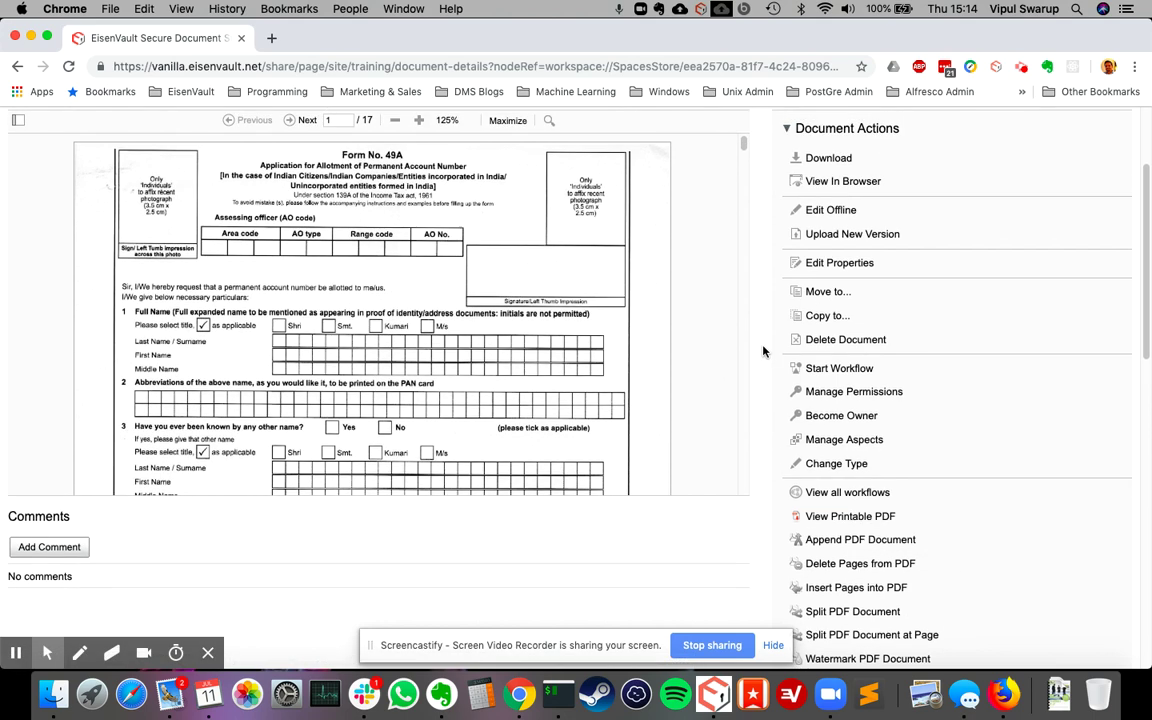
{"action": "scroll", "coordinate": [763, 350], "scroll_direction": "up", "scroll_amount": 2}
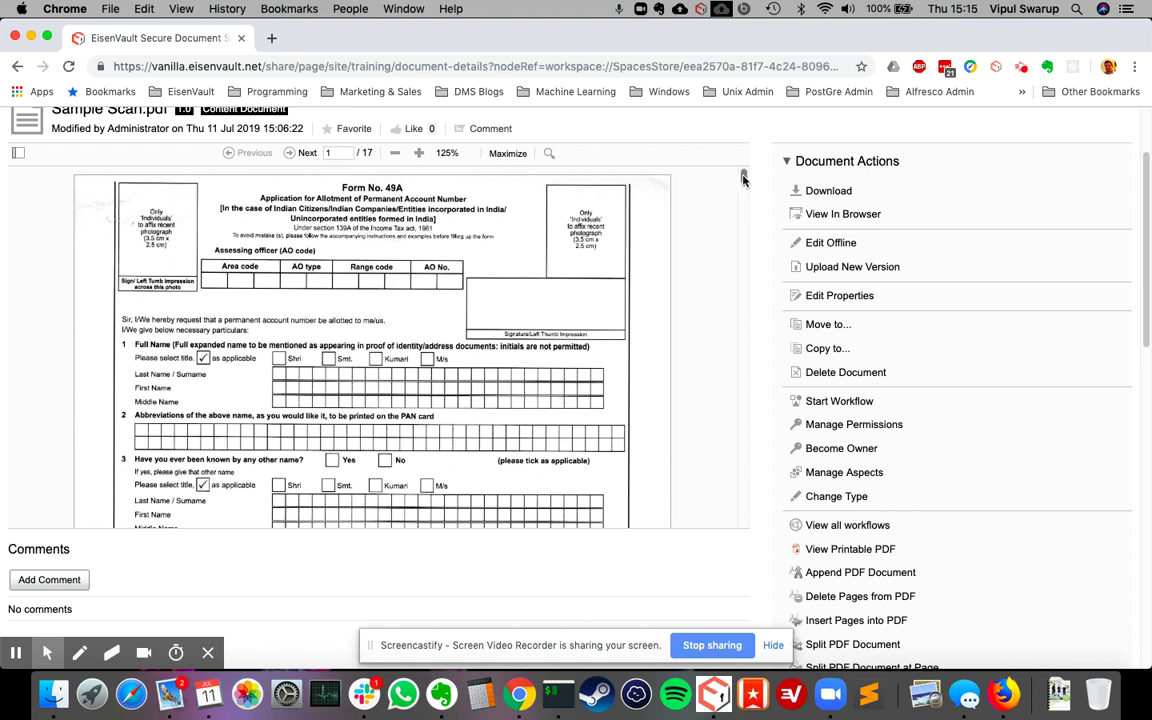
{"action": "left_click_drag", "start_coordinate": [743, 177], "coordinate": [743, 522]}
{"action": "scroll", "coordinate": [715, 432], "scroll_direction": "up", "scroll_amount": 2}
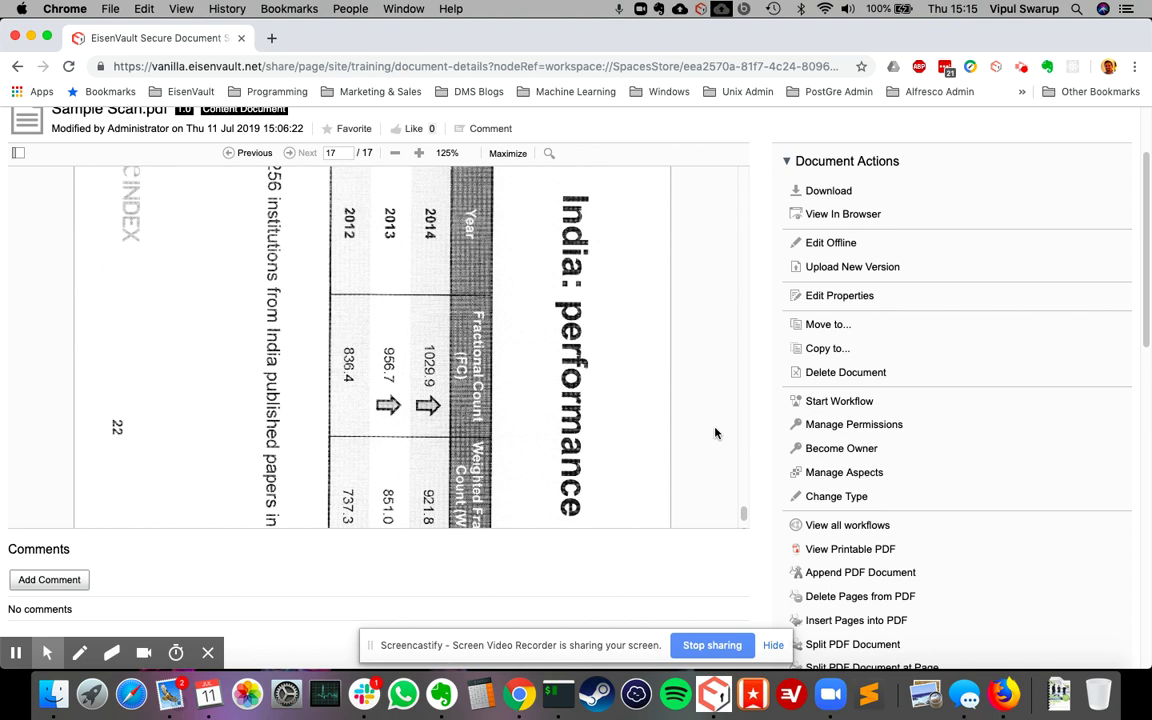
{"action": "scroll", "coordinate": [715, 432], "scroll_direction": "up", "scroll_amount": 3}
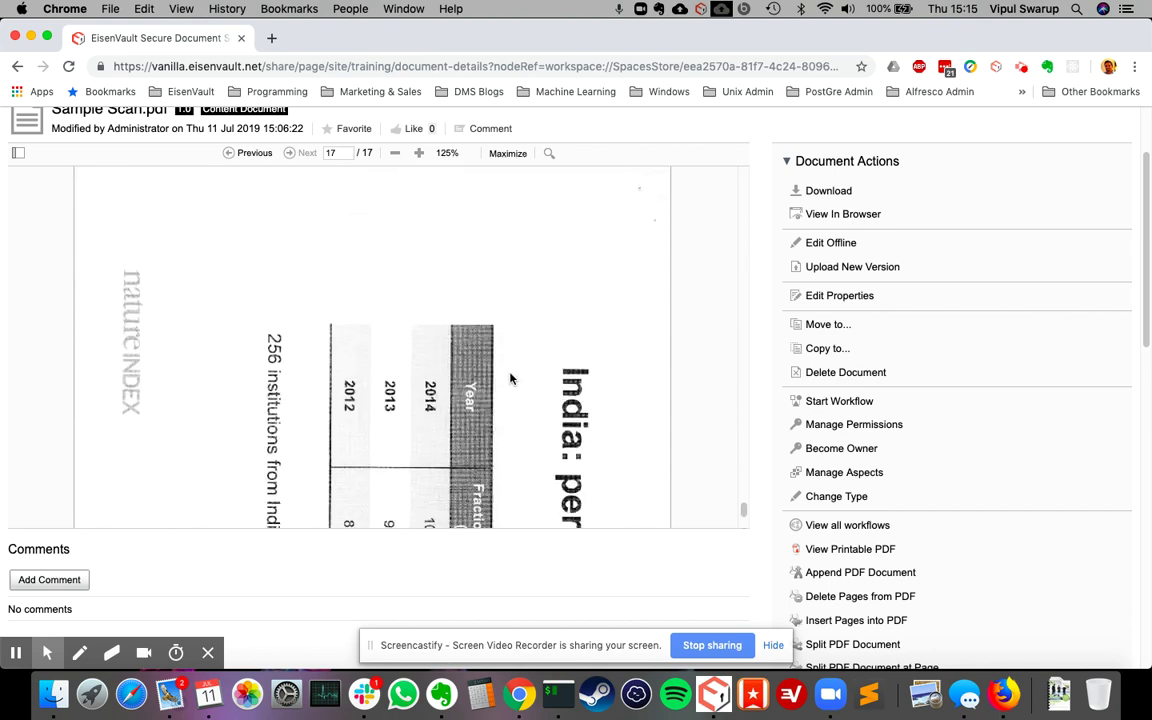
{"action": "scroll", "coordinate": [510, 378], "scroll_direction": "down", "scroll_amount": 5}
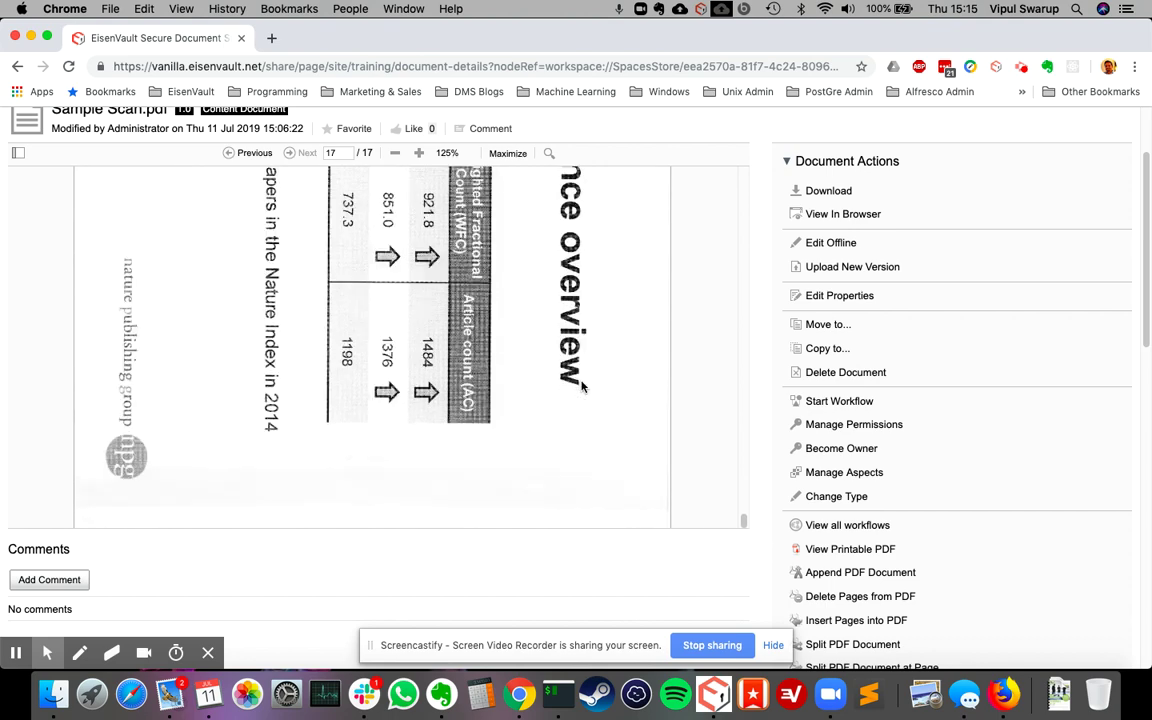
{"action": "scroll", "coordinate": [766, 322], "scroll_direction": "down", "scroll_amount": 3}
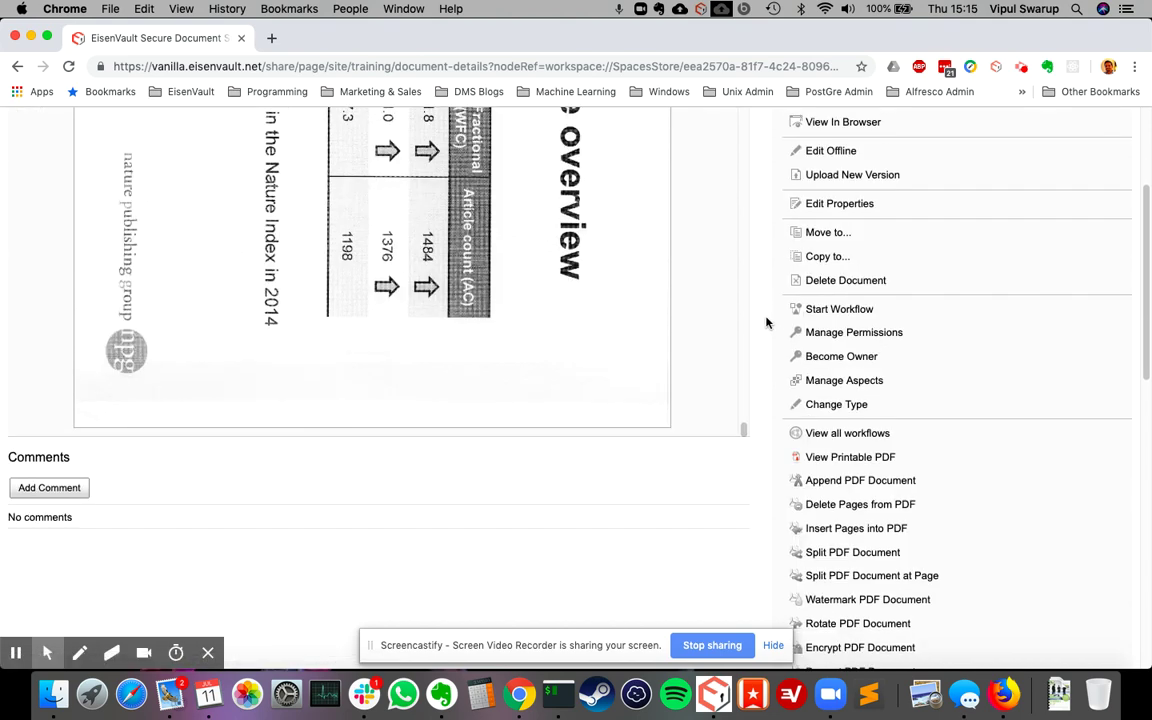
{"action": "left_click", "coordinate": [846, 467]}
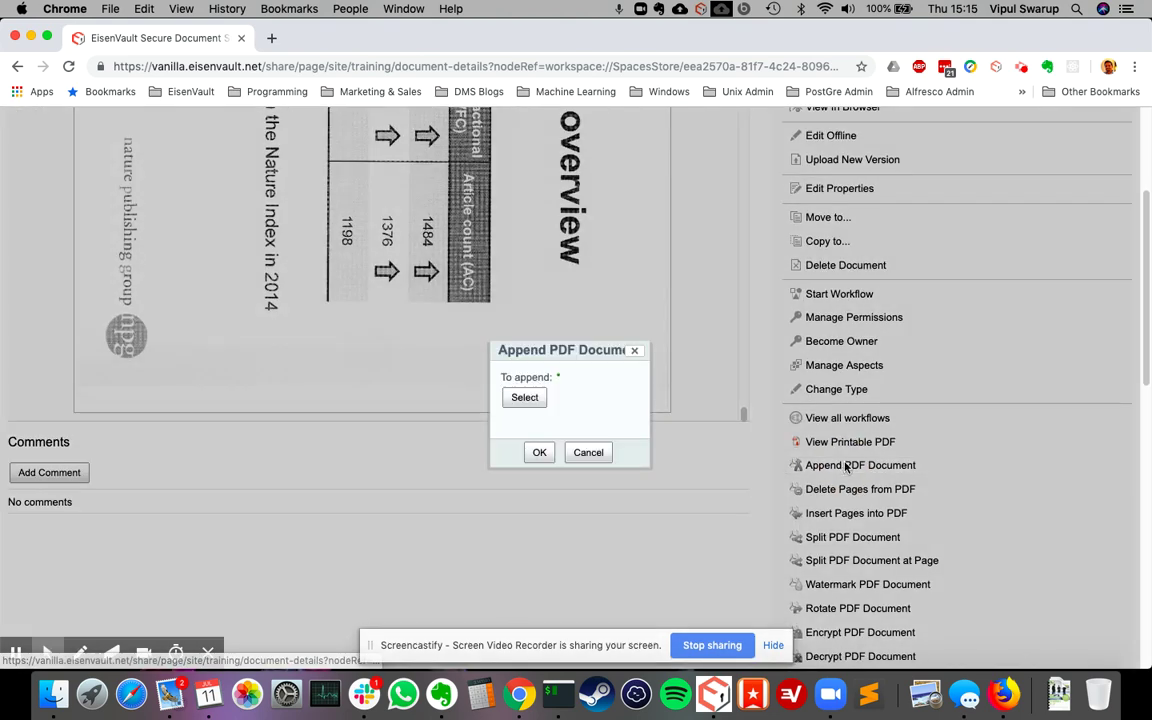
Browse Sites > Training > documentLibrary > Folder A and select test3.pdf as the file to append
{"action": "left_click", "coordinate": [530, 403]}
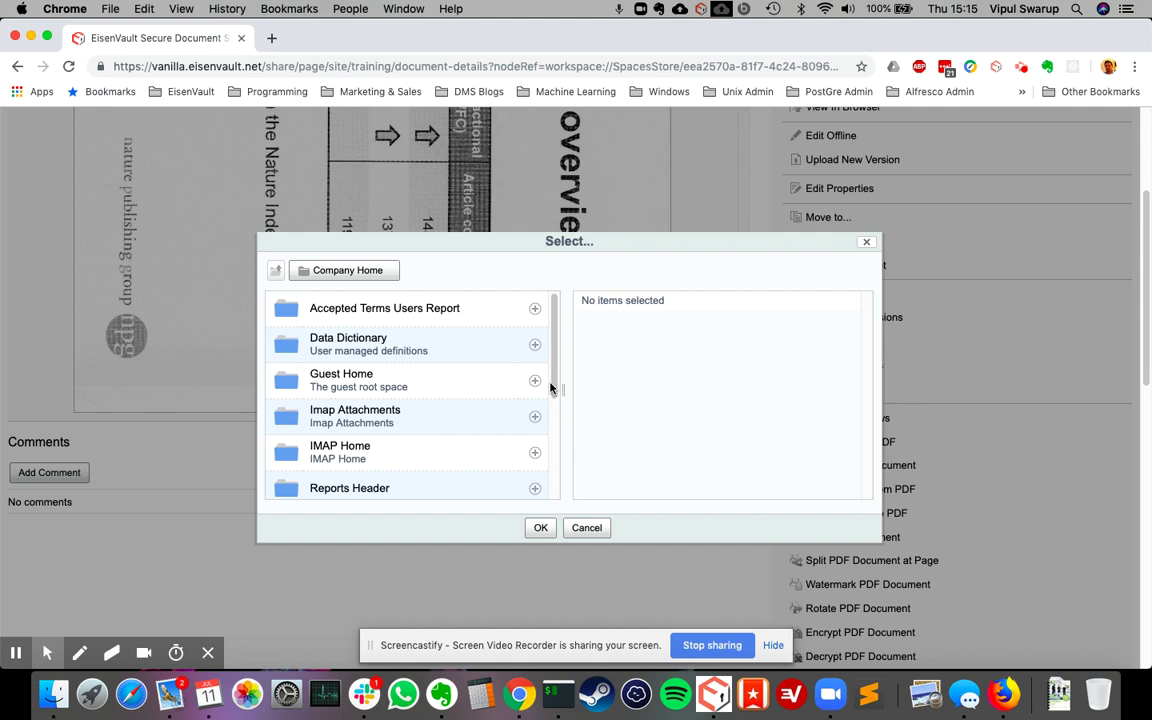
{"action": "left_click_drag", "start_coordinate": [555, 370], "coordinate": [547, 474]}
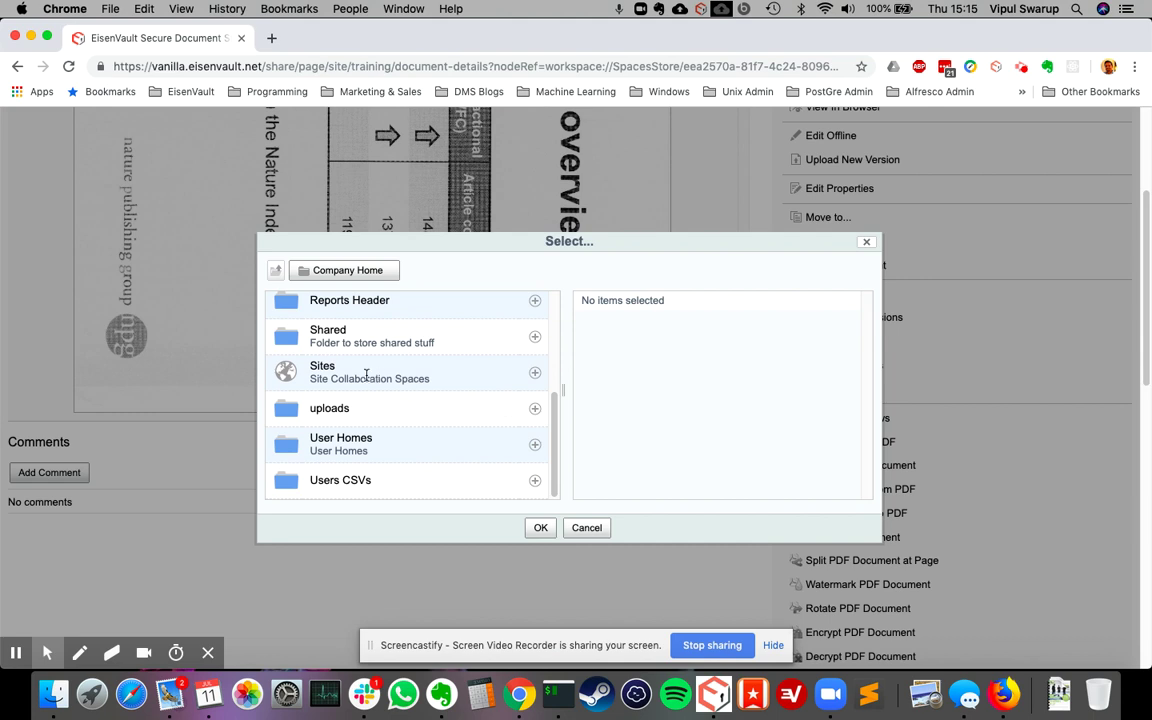
{"action": "left_click", "coordinate": [322, 367]}
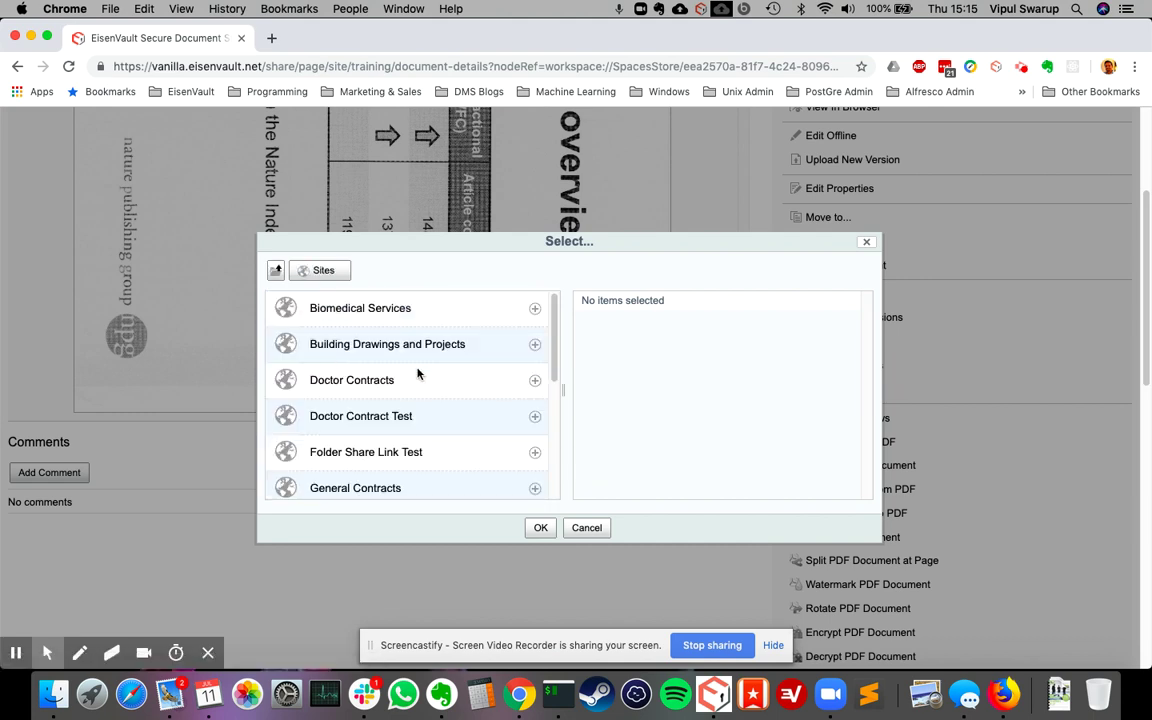
{"action": "scroll", "coordinate": [419, 374], "scroll_direction": "down", "scroll_amount": 5}
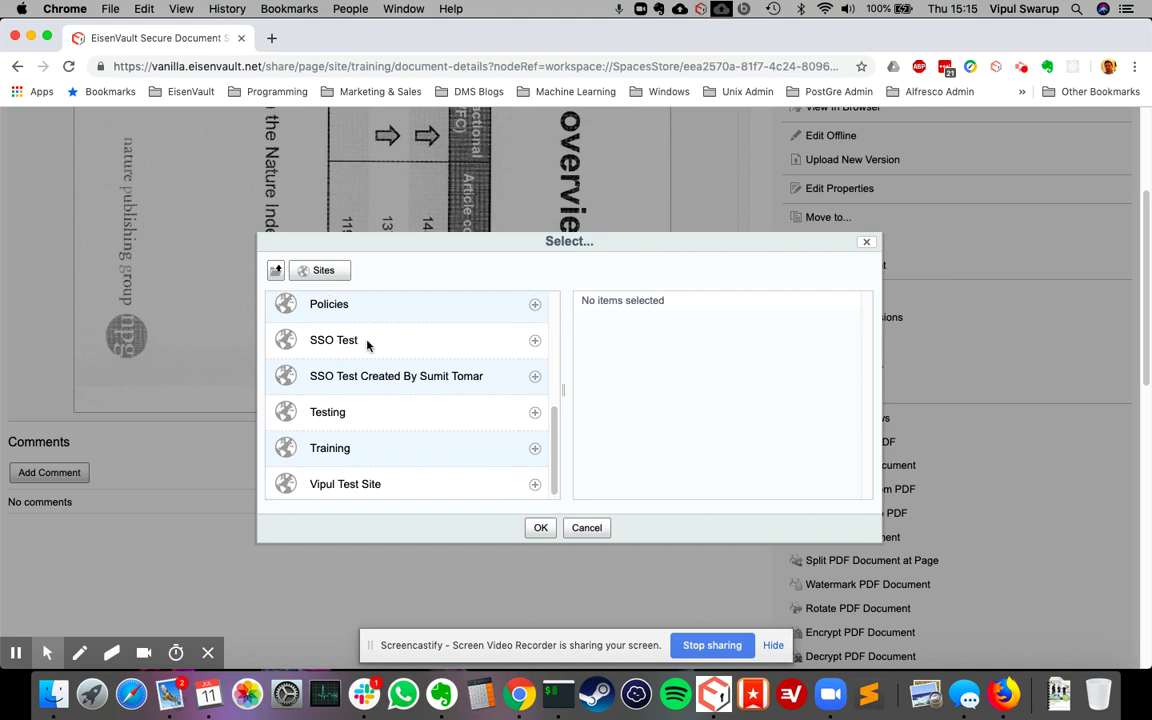
{"action": "scroll", "coordinate": [368, 343], "scroll_direction": "up", "scroll_amount": 2}
{"action": "scroll", "coordinate": [368, 345], "scroll_direction": "up", "scroll_amount": 4}
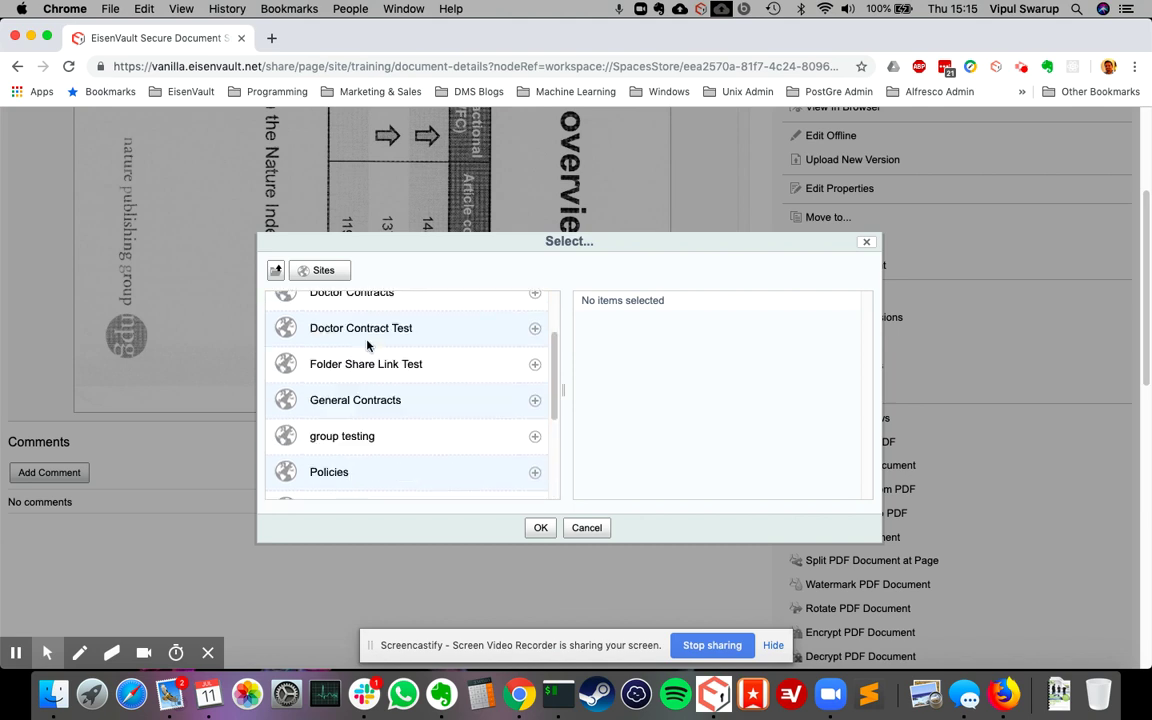
{"action": "scroll", "coordinate": [368, 345], "scroll_direction": "down", "scroll_amount": 8}
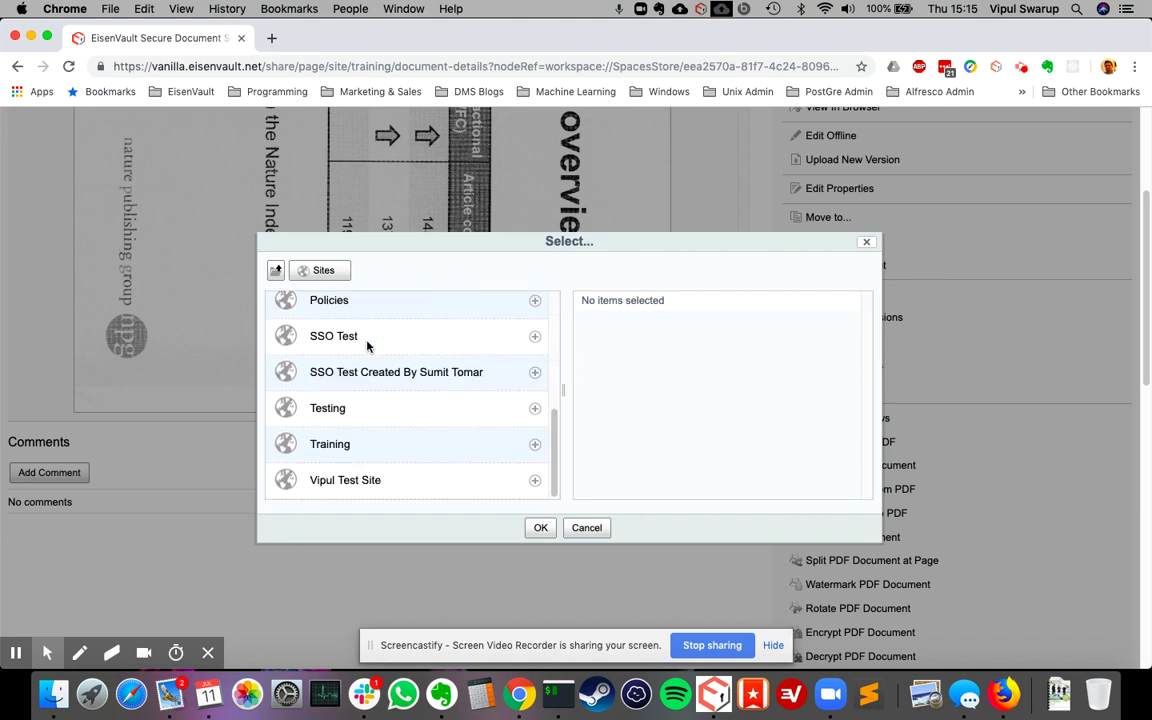
{"action": "left_click", "coordinate": [318, 446]}
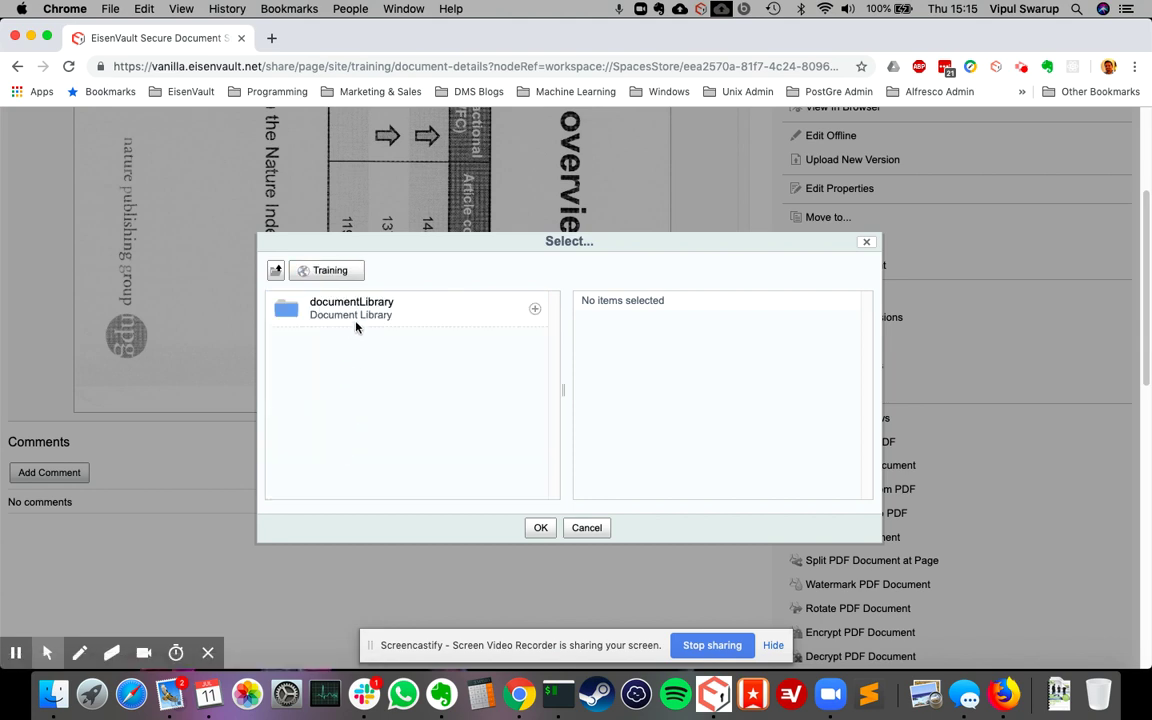
{"action": "left_click", "coordinate": [356, 325]}
{"action": "left_click", "coordinate": [335, 311]}
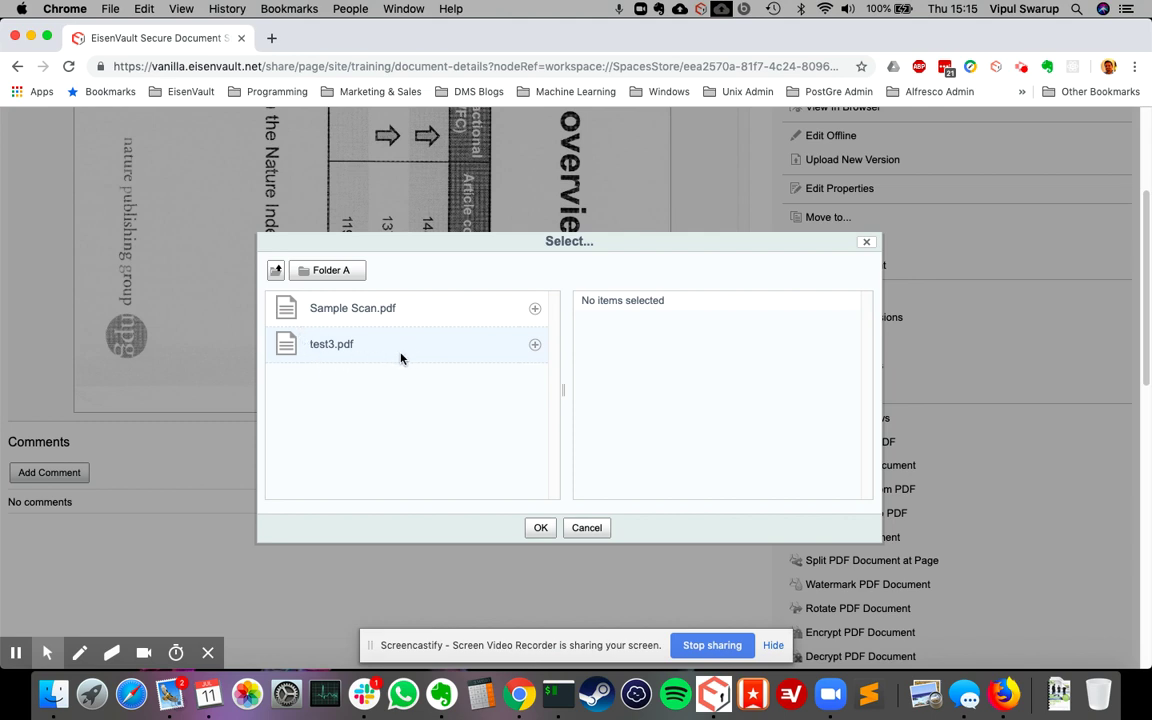
{"action": "left_click", "coordinate": [535, 346]}
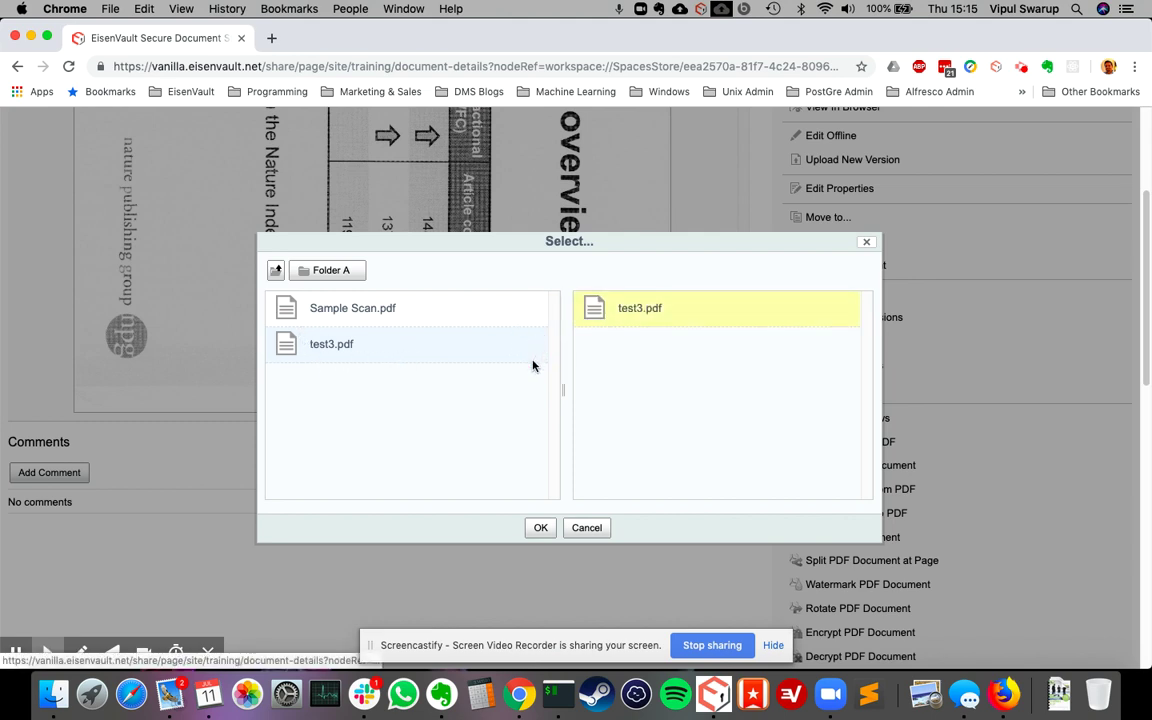
{"action": "left_click", "coordinate": [540, 528]}
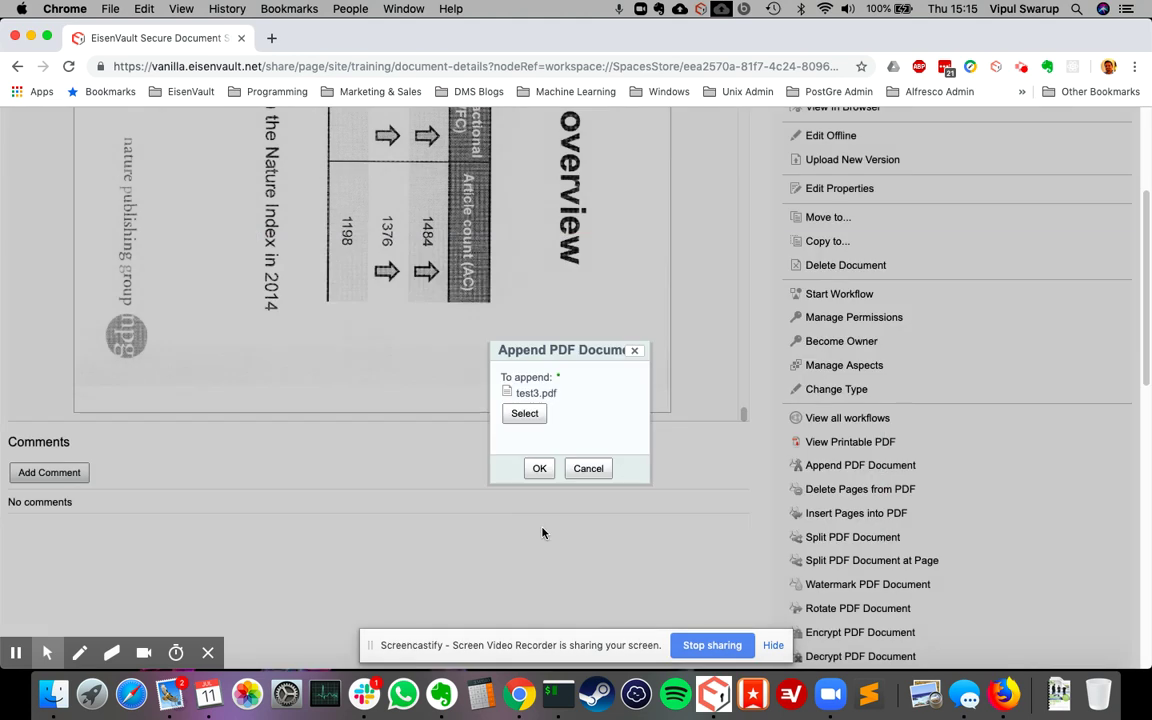
Append test3.pdf, reload, and confirm 18 pages at version 1.1 ending with the Thai page
{"action": "left_click", "coordinate": [540, 469]}
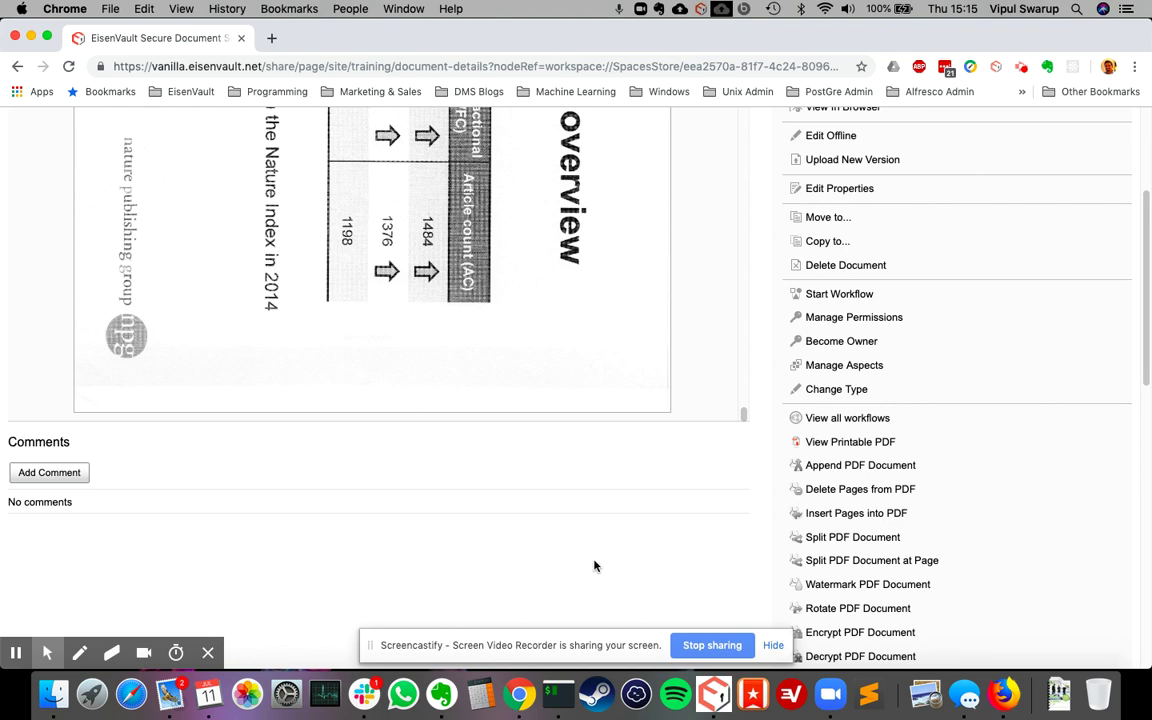
{"action": "scroll", "coordinate": [596, 566], "scroll_direction": "up", "scroll_amount": 3}
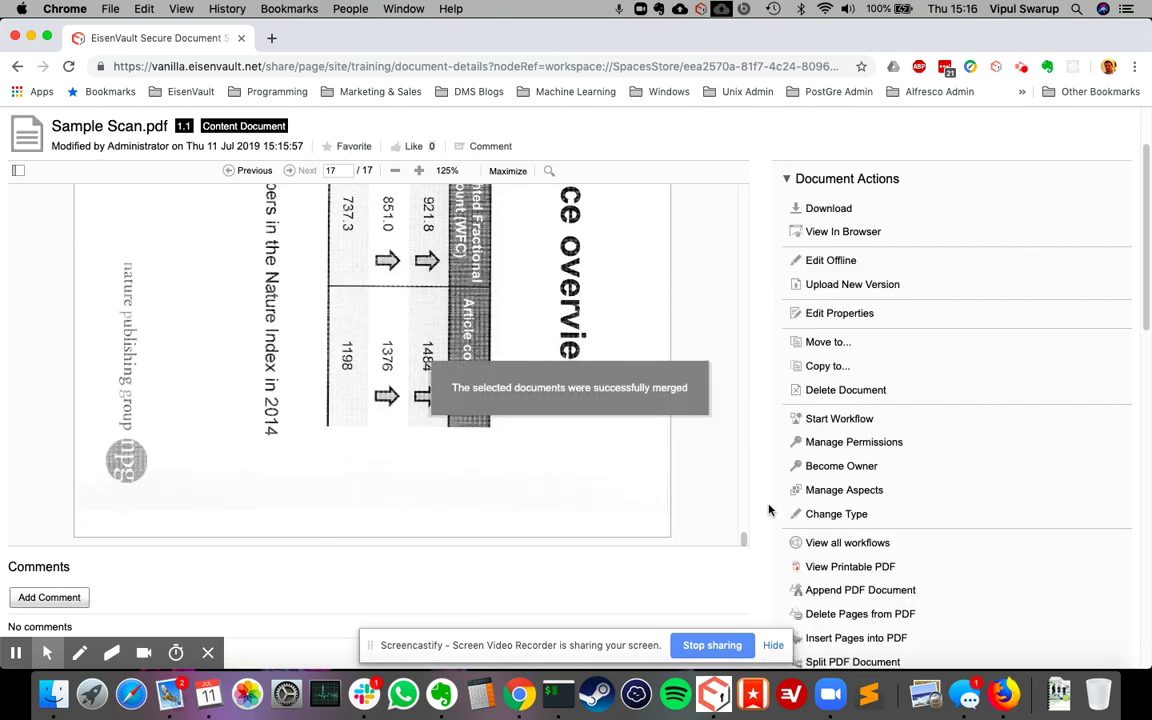
{"action": "left_click", "coordinate": [68, 66]}
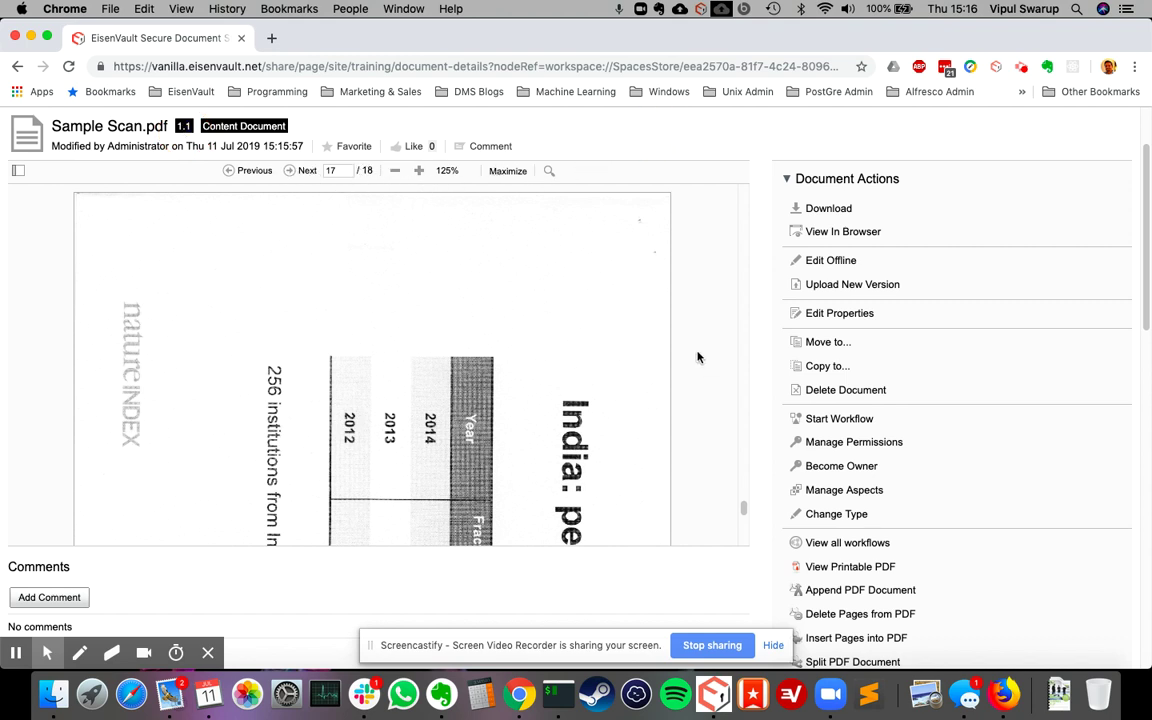
{"action": "left_click_drag", "start_coordinate": [743, 510], "coordinate": [743, 525]}
{"action": "scroll", "coordinate": [530, 360], "scroll_direction": "up", "scroll_amount": 5}
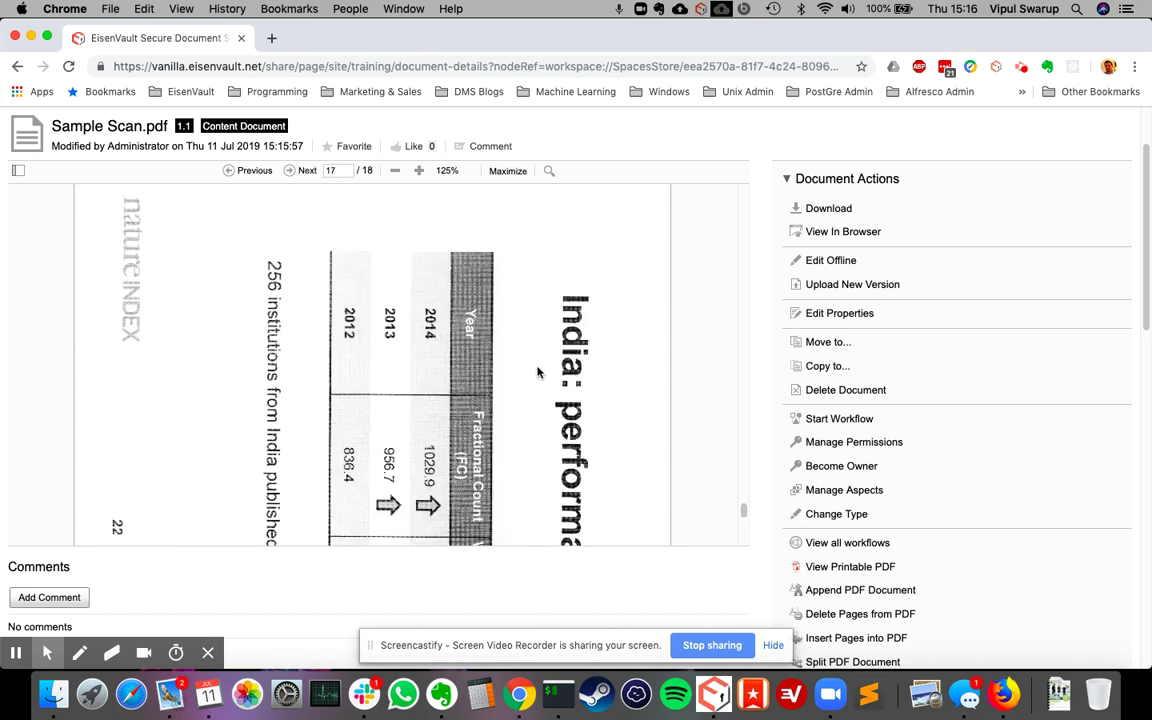
{"action": "scroll", "coordinate": [540, 373], "scroll_direction": "down", "scroll_amount": 6}
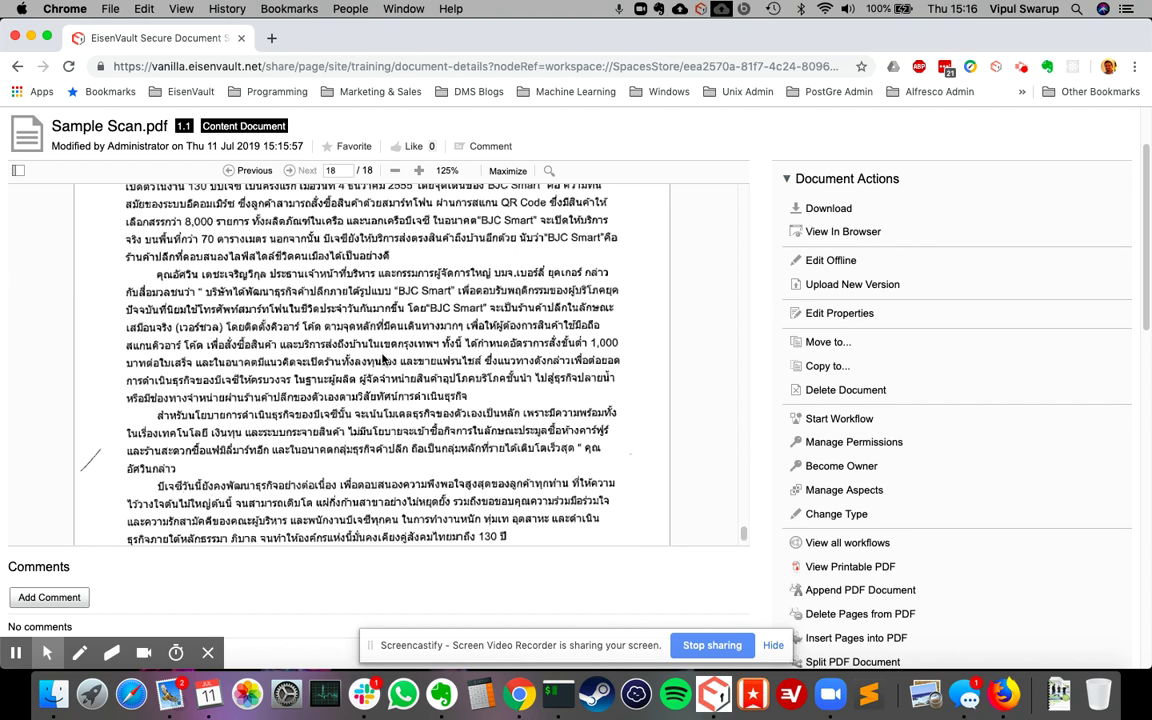
{"action": "scroll", "coordinate": [384, 360], "scroll_direction": "down", "scroll_amount": 5}
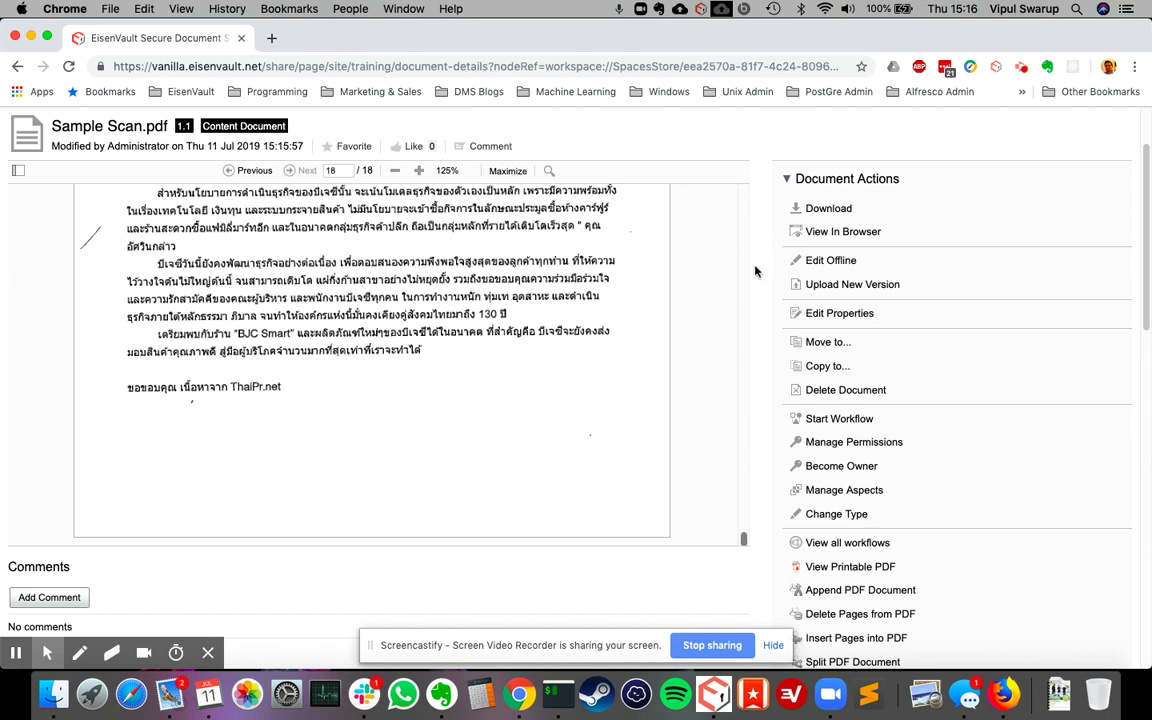
{"action": "scroll", "coordinate": [764, 270], "scroll_direction": "down", "scroll_amount": 4}
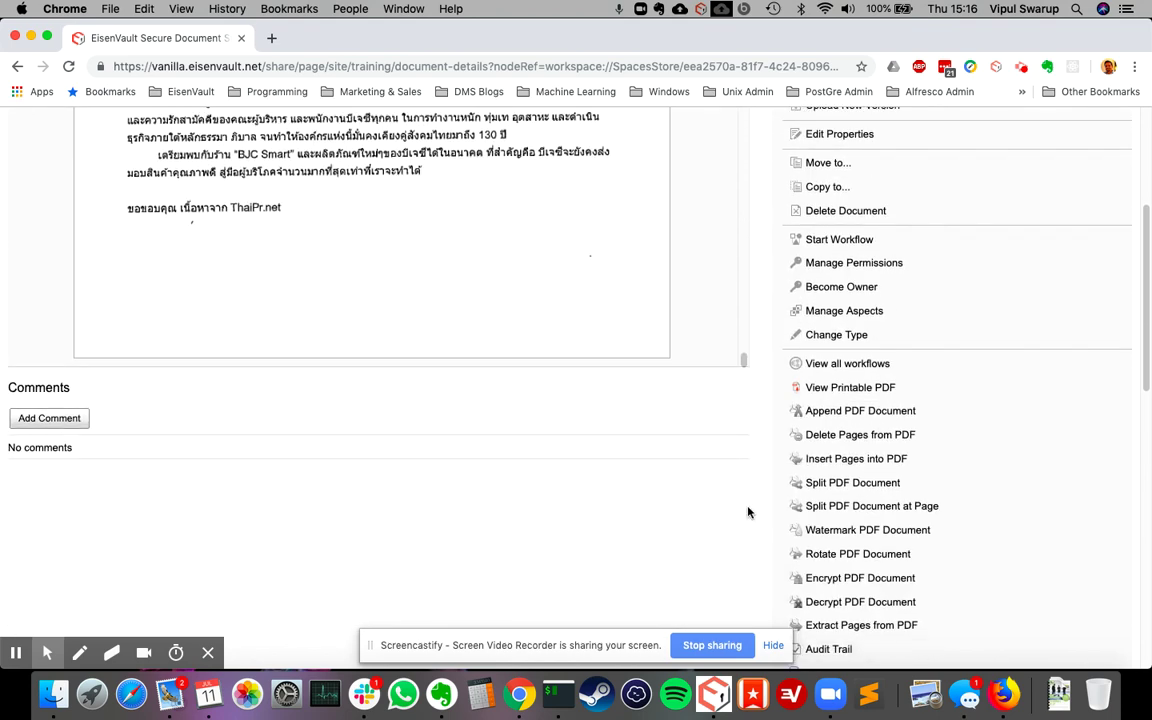
{"action": "scroll", "coordinate": [740, 513], "scroll_direction": "down", "scroll_amount": 1}
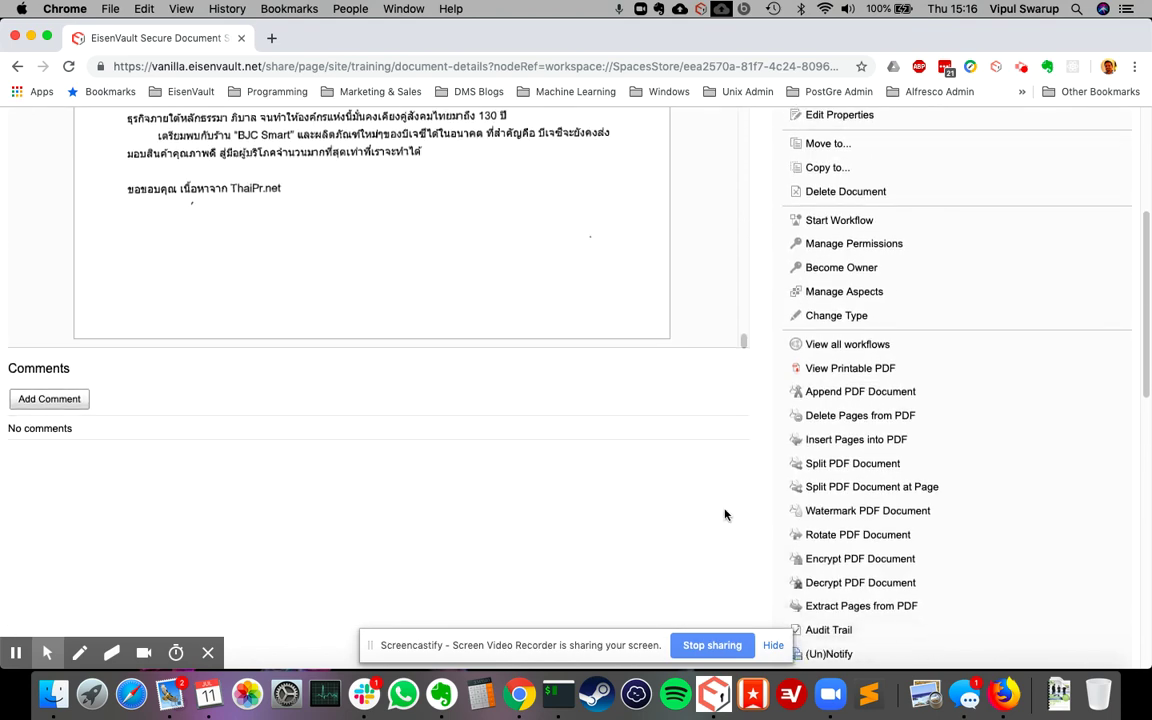
In Delete Pages from PDF, select pages 18 and 17 and confirm deleting them
{"action": "left_click", "coordinate": [851, 418]}
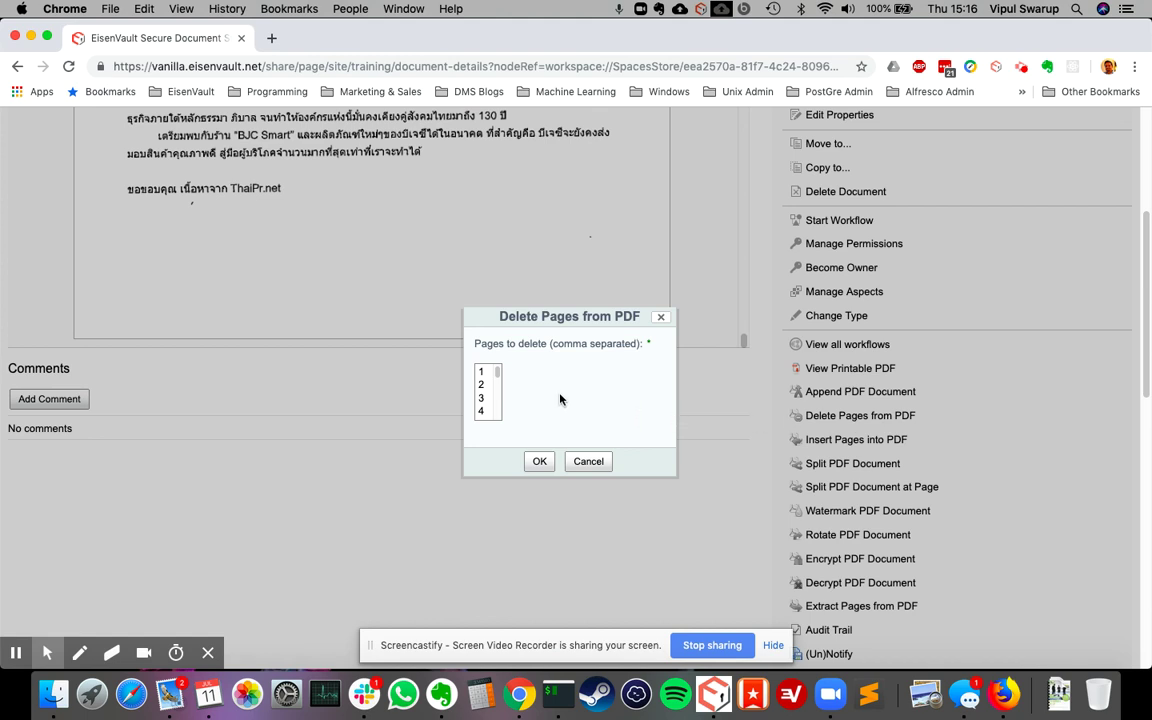
{"action": "left_click_drag", "start_coordinate": [498, 374], "coordinate": [489, 420]}
{"action": "left_click", "coordinate": [489, 414]}
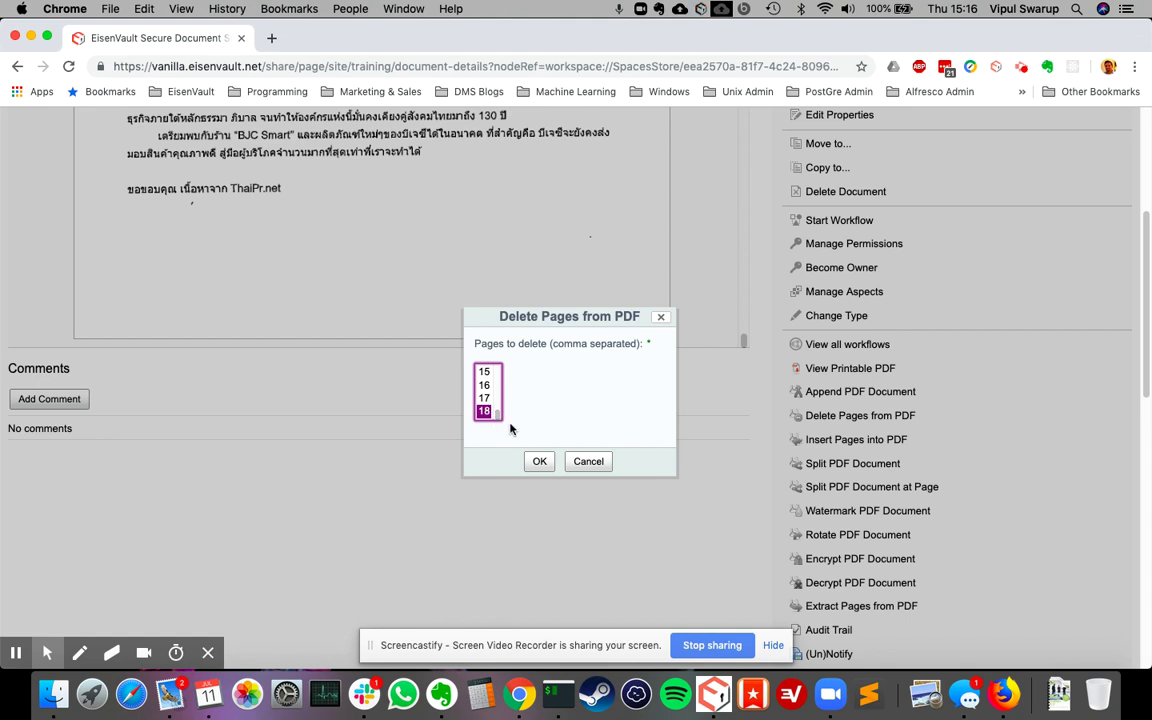
{"action": "left_click", "coordinate": [485, 398], "text": "shift"}
{"action": "left_click", "coordinate": [540, 462]}
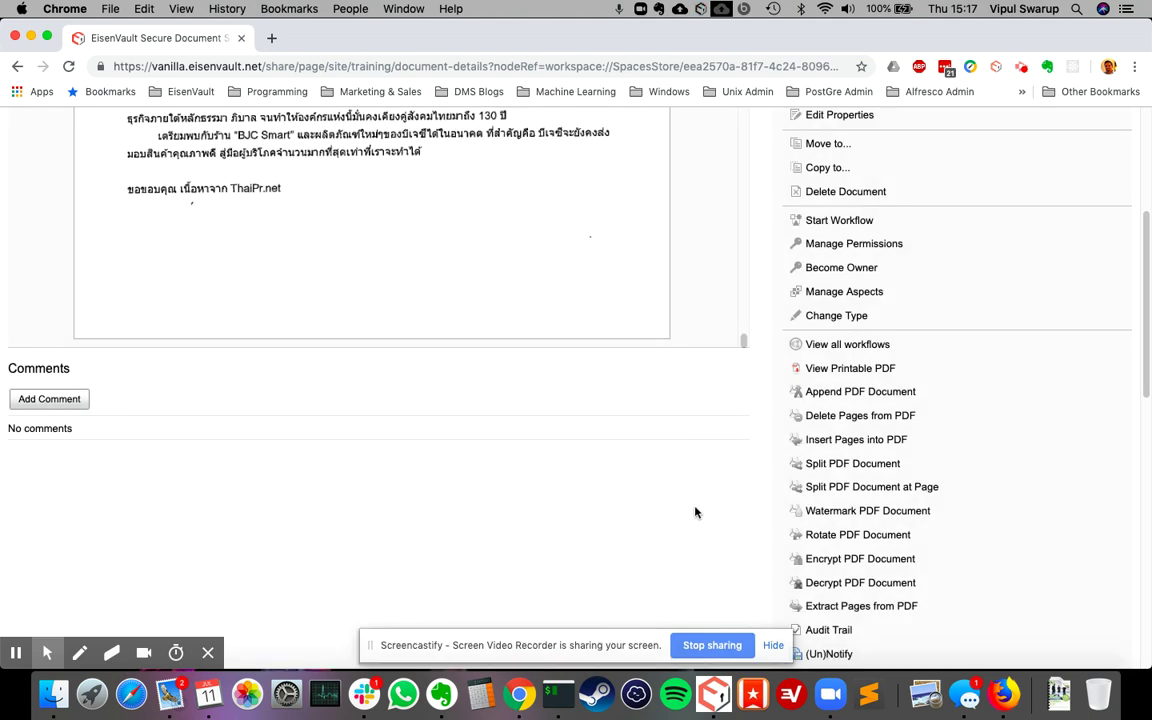
{"action": "scroll", "coordinate": [697, 512], "scroll_direction": "up", "scroll_amount": 2}
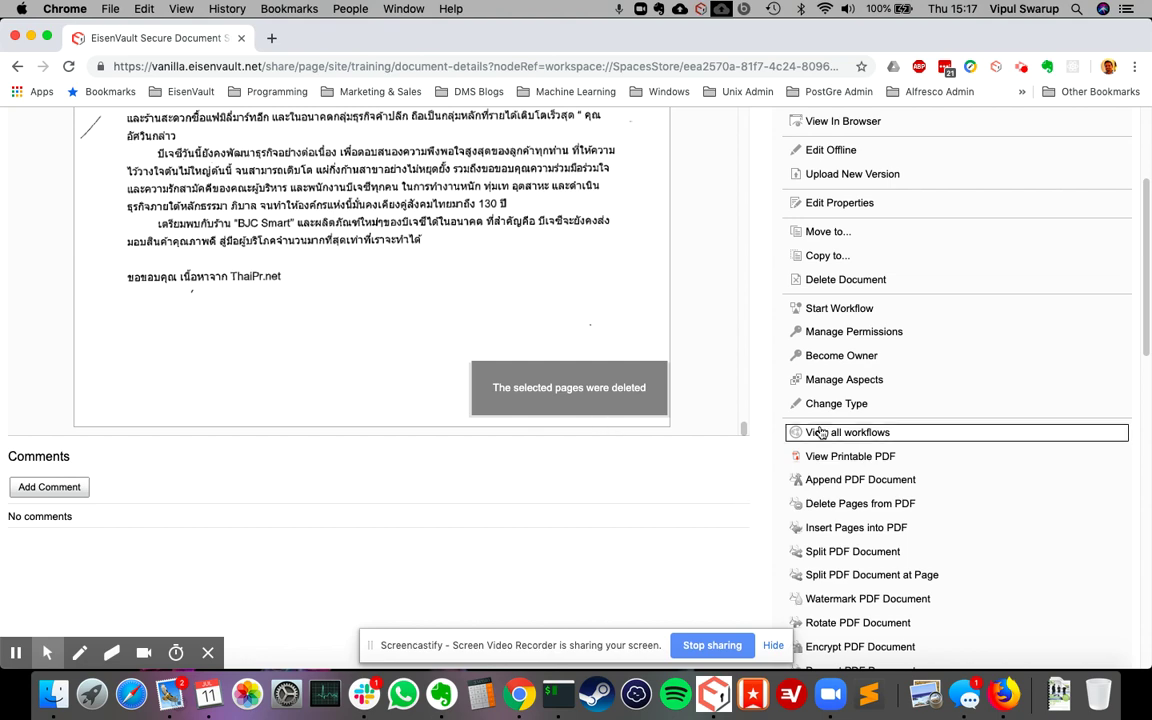
{"action": "scroll", "coordinate": [670, 290], "scroll_direction": "up", "scroll_amount": 3}
Reload the page and verify Sample Scan.pdf reads 16 pages at version 1.2
{"action": "left_click", "coordinate": [68, 66]}
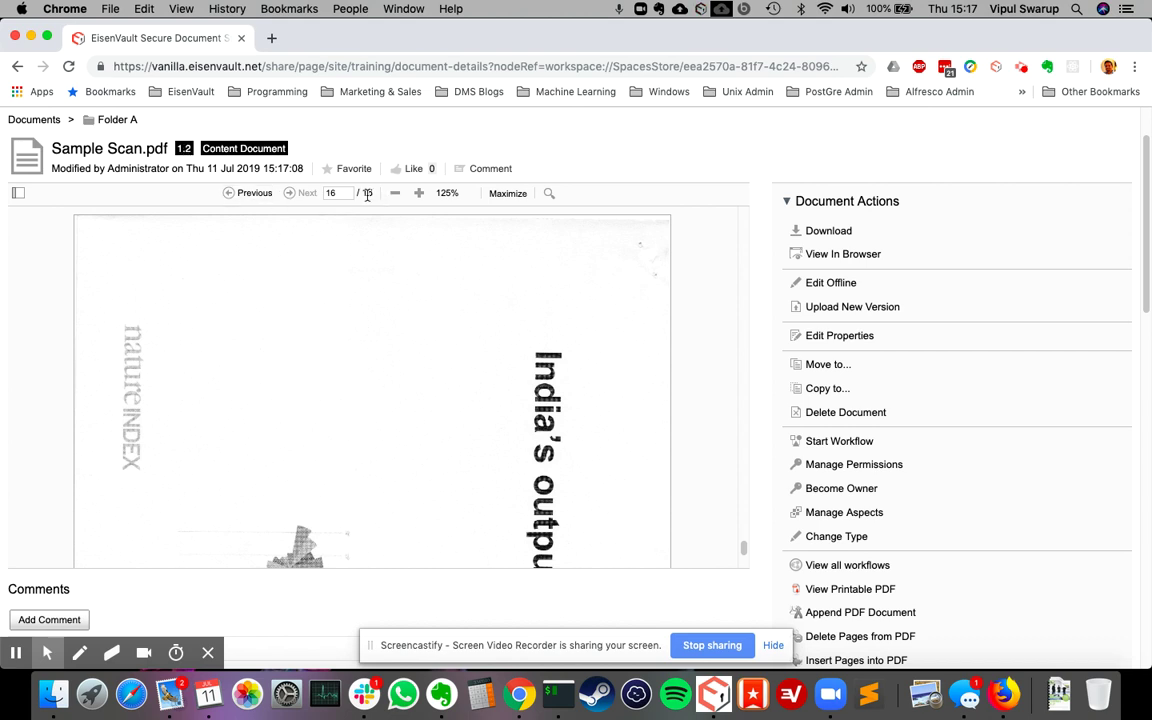
{"action": "left_click_drag", "start_coordinate": [743, 549], "coordinate": [743, 570]}
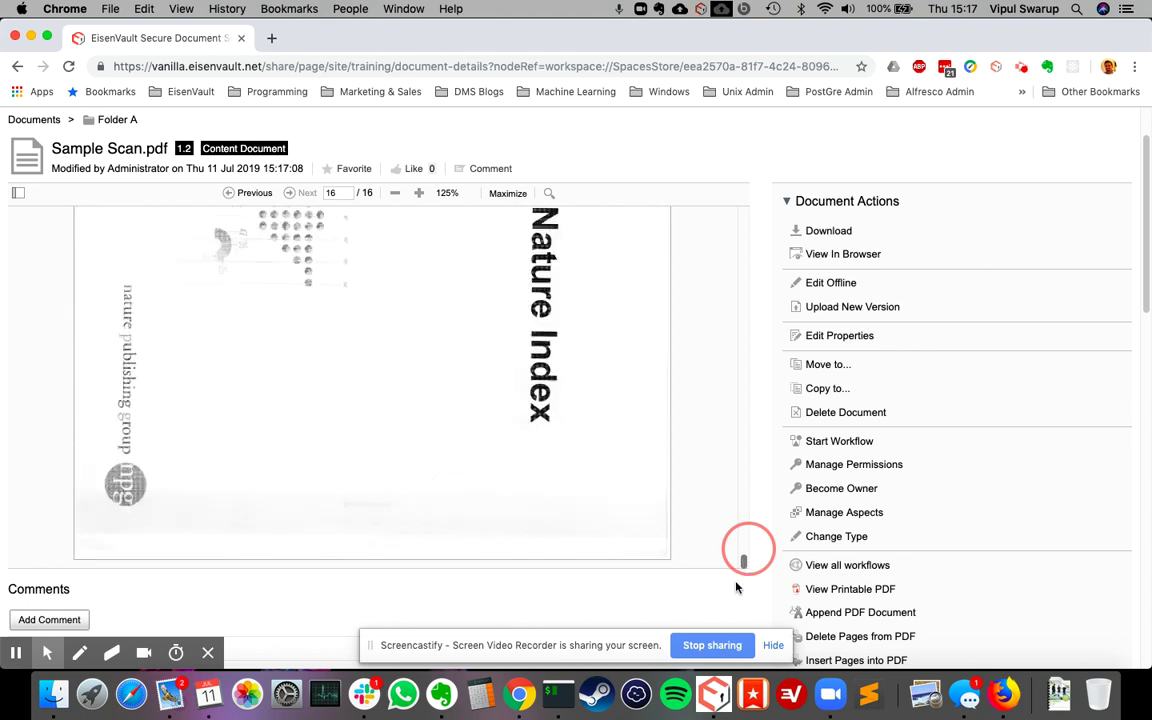
{"action": "scroll", "coordinate": [759, 532], "scroll_direction": "down", "scroll_amount": 3}
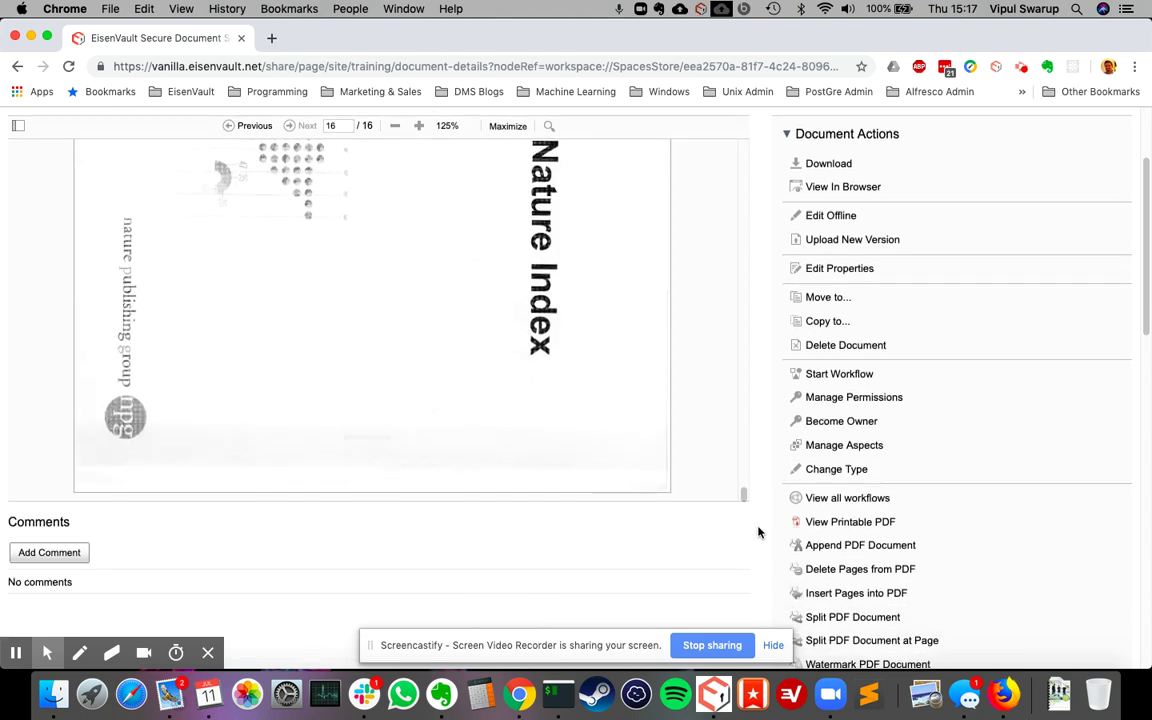
{"action": "scroll", "coordinate": [759, 532], "scroll_direction": "down", "scroll_amount": 5}
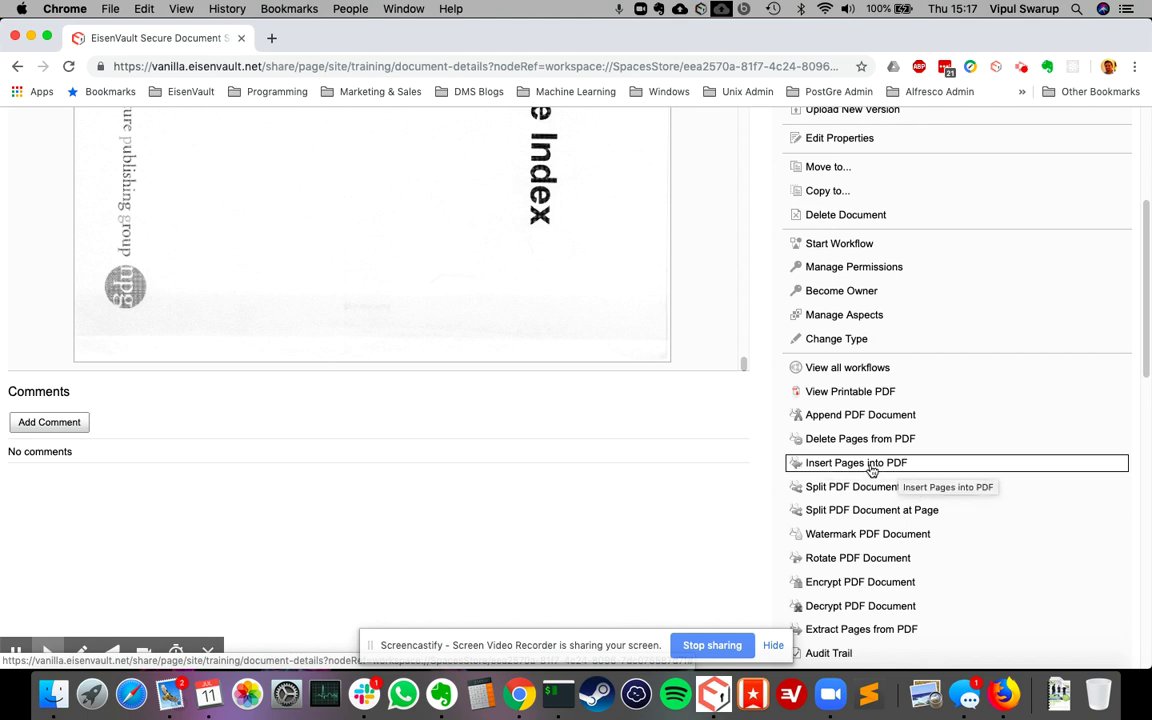
In Insert Pages into PDF, choose test3.pdf from Sites > Training > documentLibrary > Folder A
{"action": "left_click", "coordinate": [871, 471]}
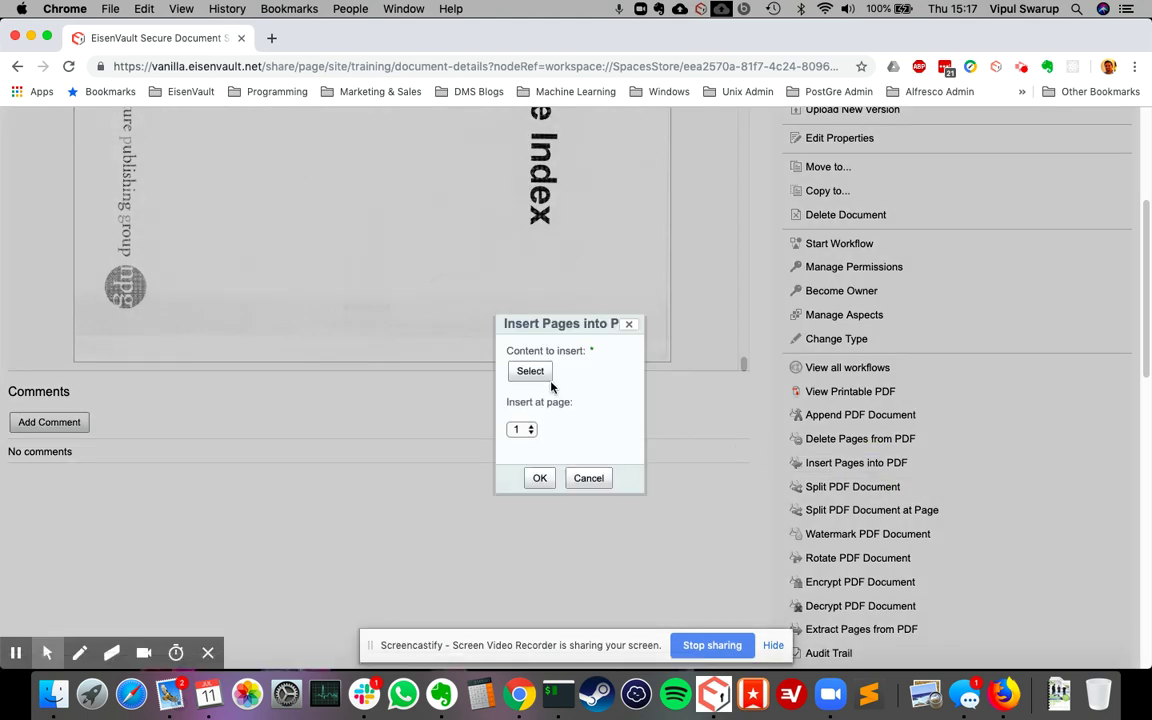
{"action": "left_click", "coordinate": [538, 378]}
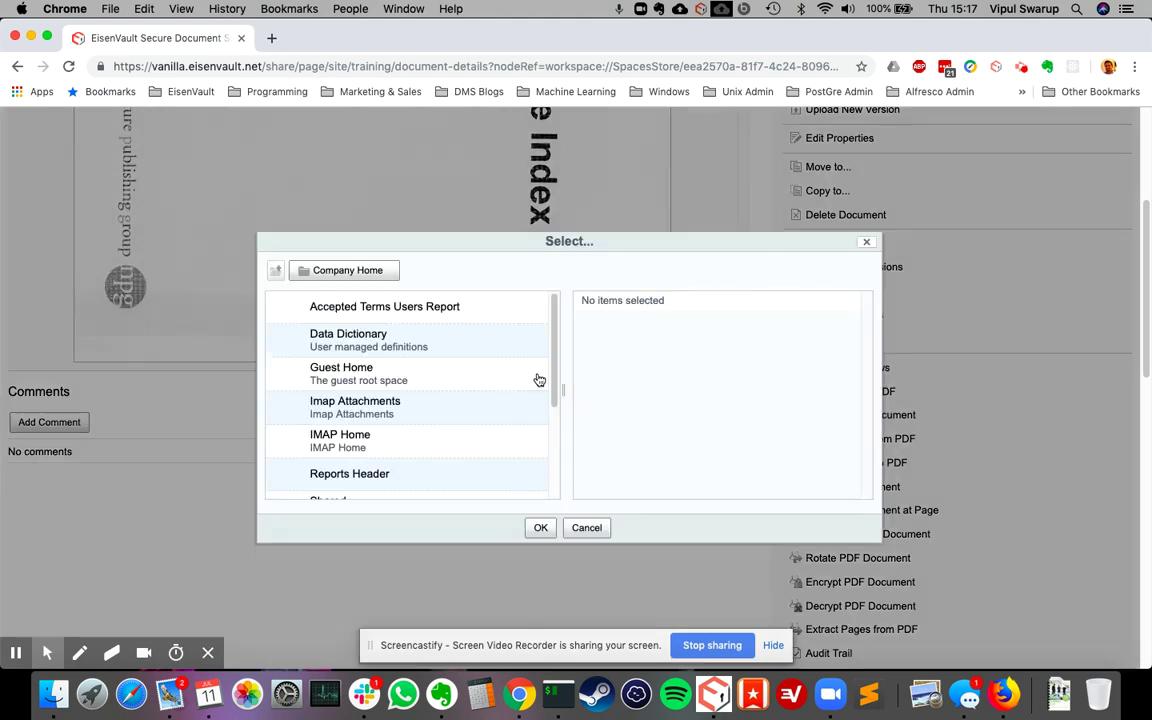
{"action": "left_click_drag", "start_coordinate": [555, 352], "coordinate": [551, 440]}
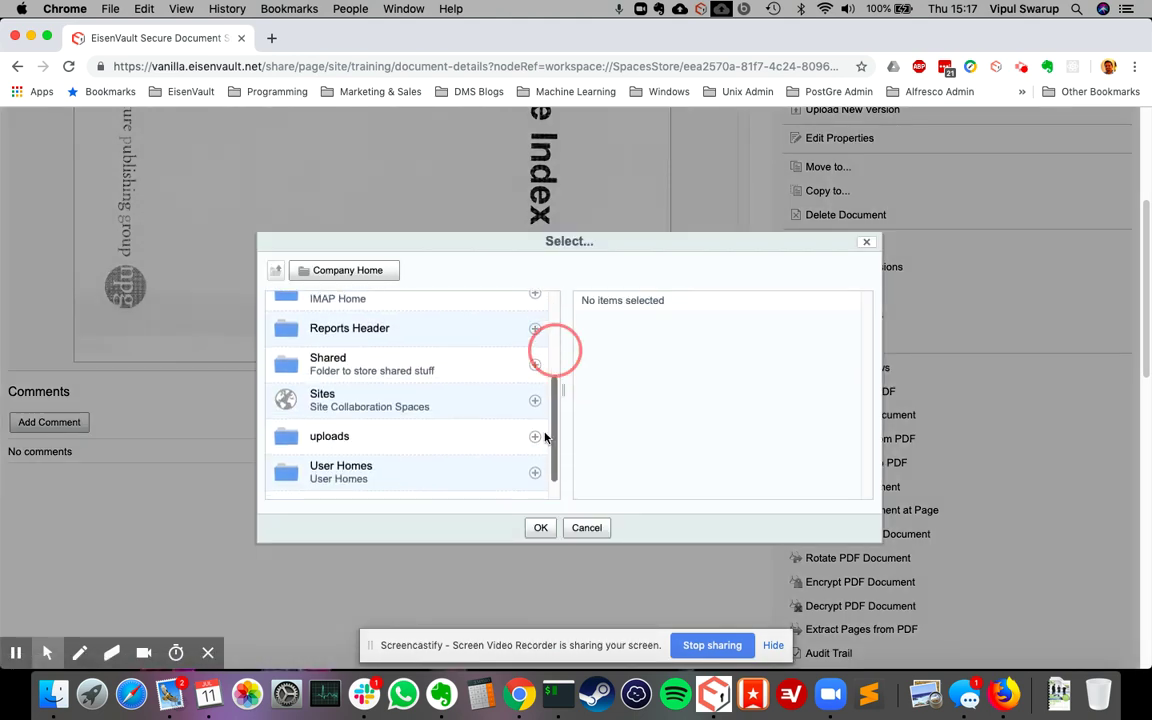
{"action": "left_click", "coordinate": [321, 393]}
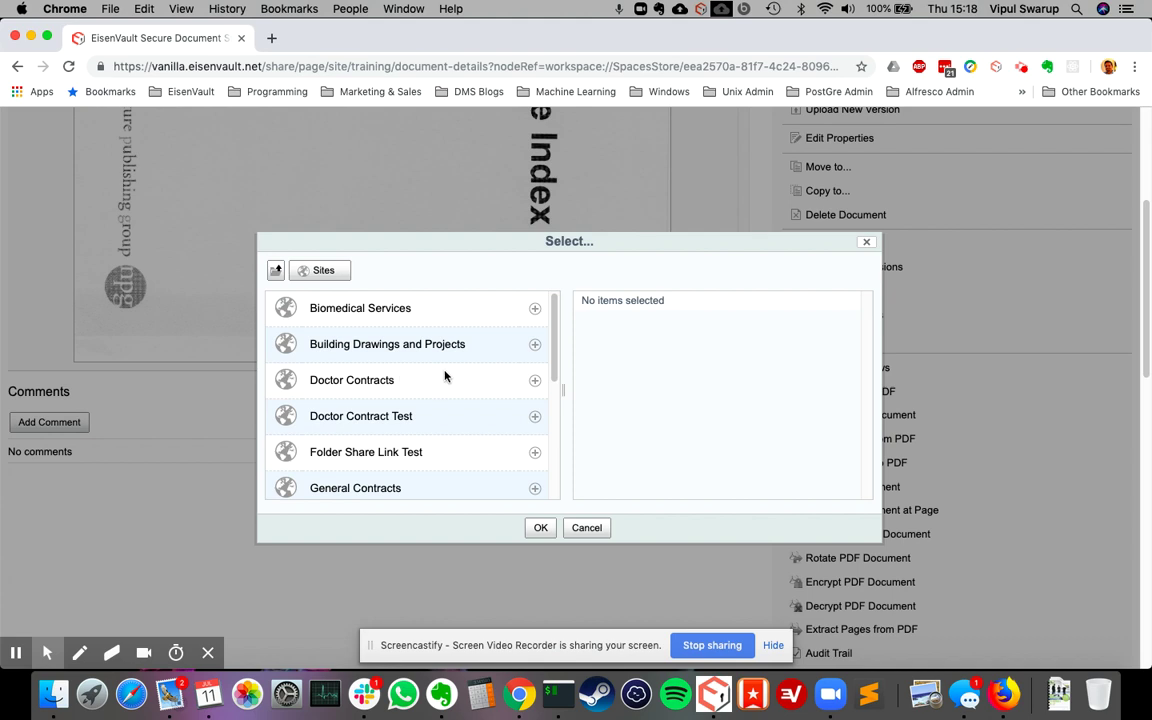
{"action": "scroll", "coordinate": [445, 378], "scroll_direction": "down", "scroll_amount": 5}
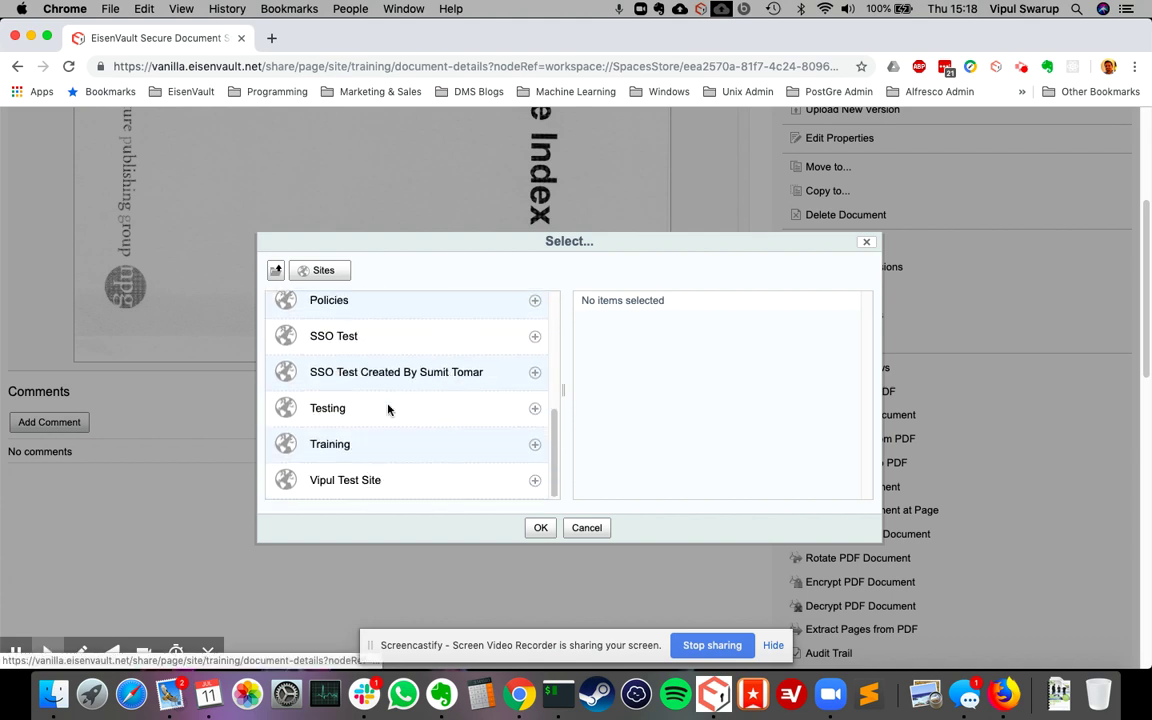
{"action": "left_click", "coordinate": [334, 447]}
{"action": "left_click", "coordinate": [380, 304]}
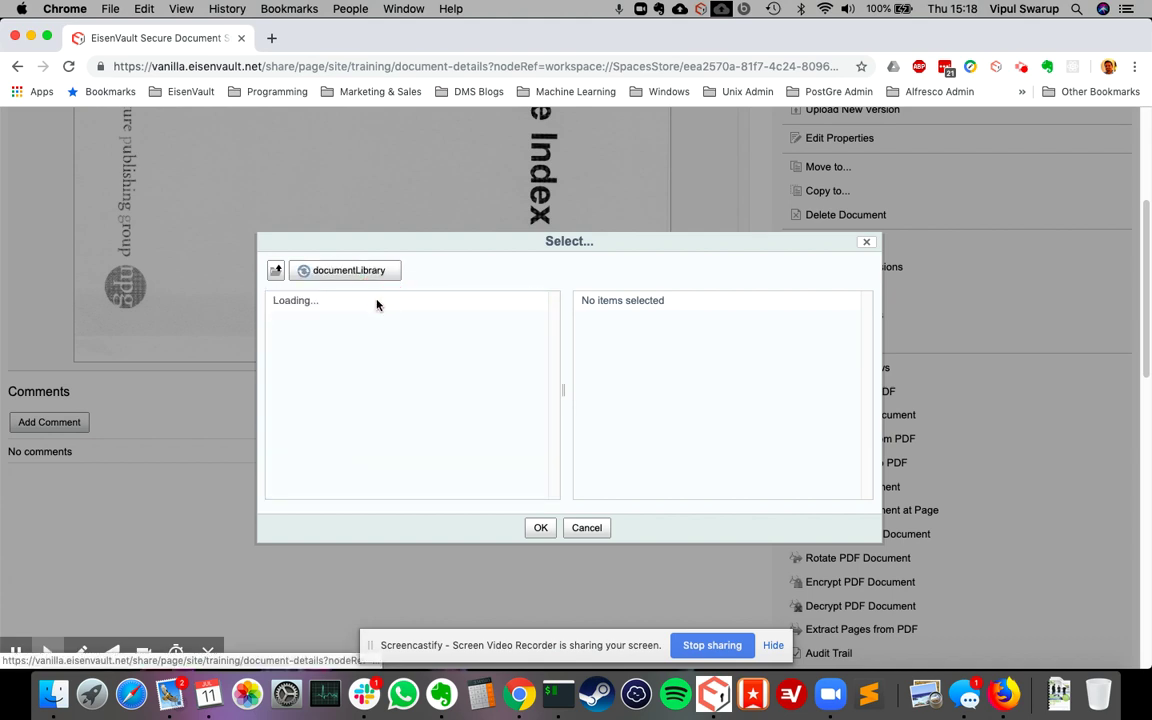
{"action": "left_click", "coordinate": [340, 310]}
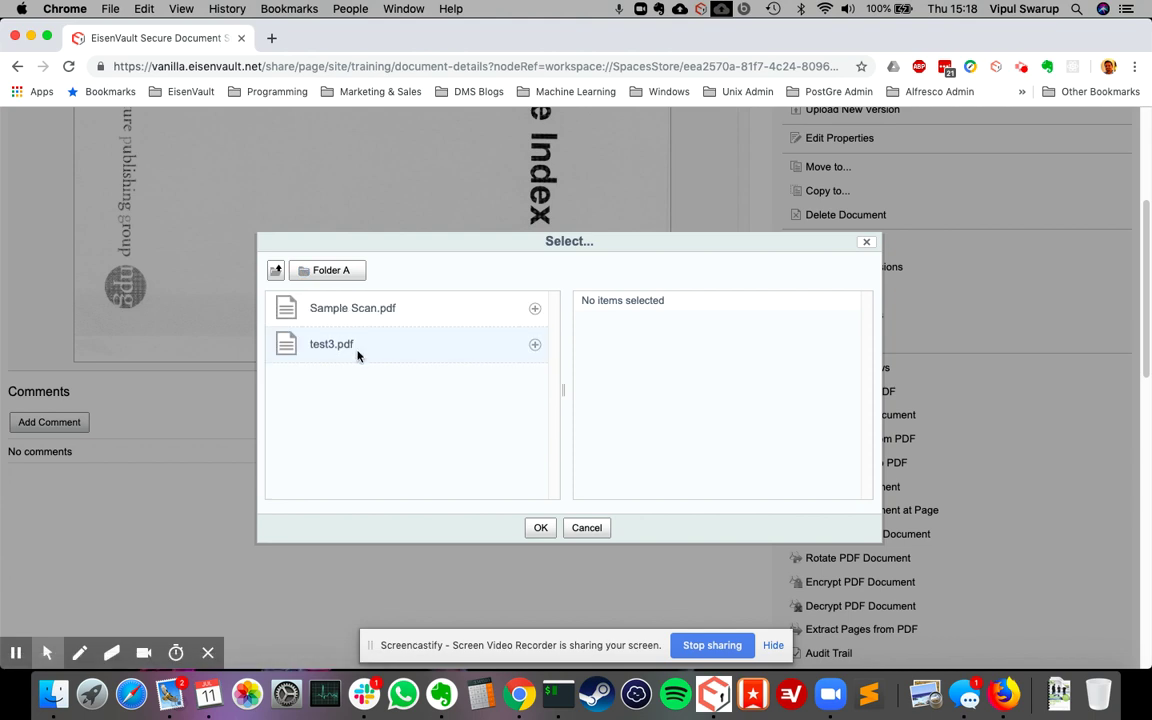
{"action": "left_click", "coordinate": [535, 345]}
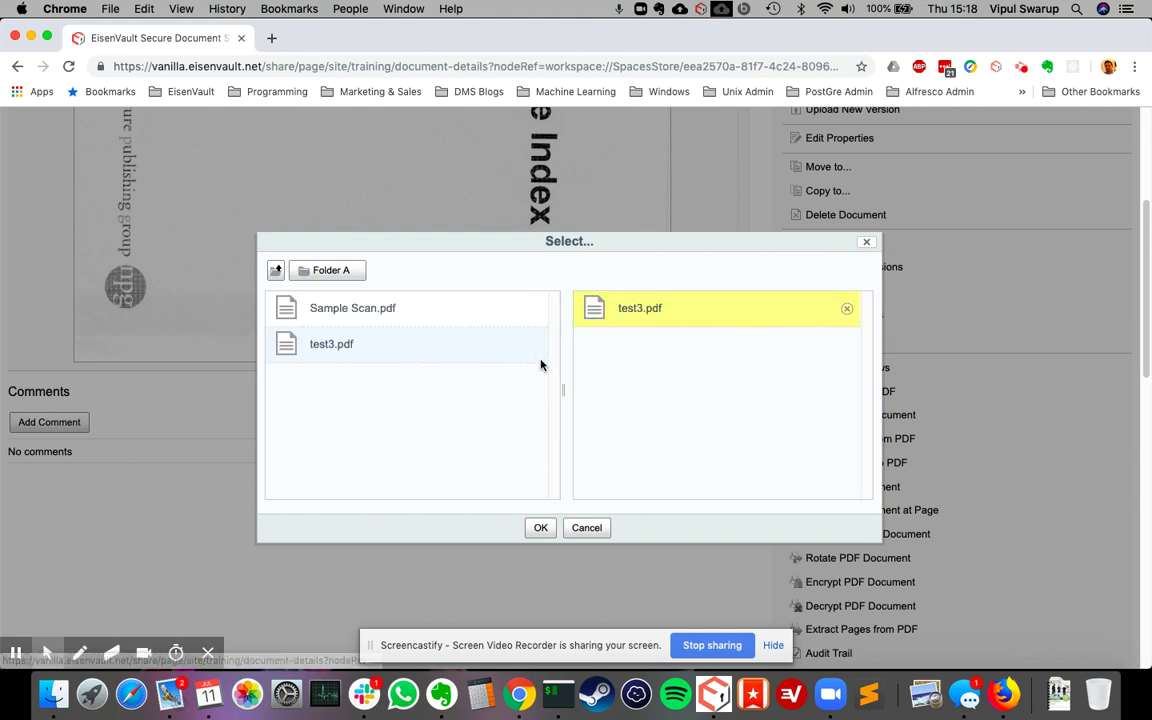
{"action": "left_click", "coordinate": [541, 529]}
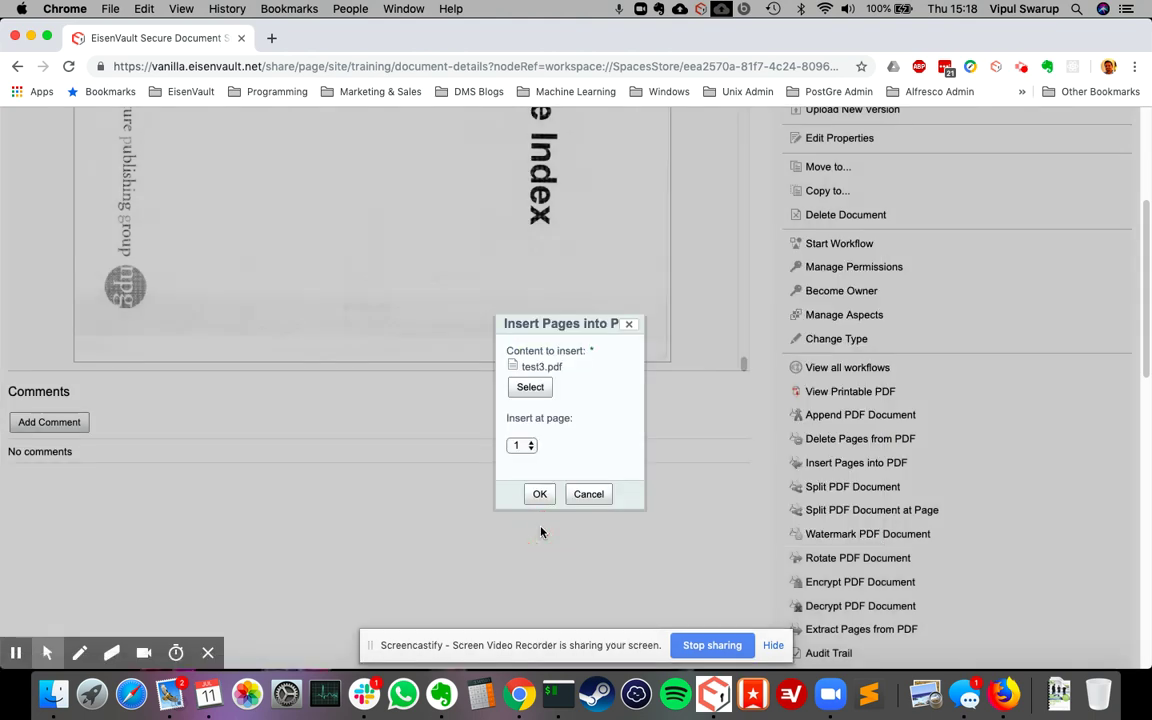
Set Insert at page to 15 and insert test3.pdf's pages
{"action": "left_click", "coordinate": [529, 445]}
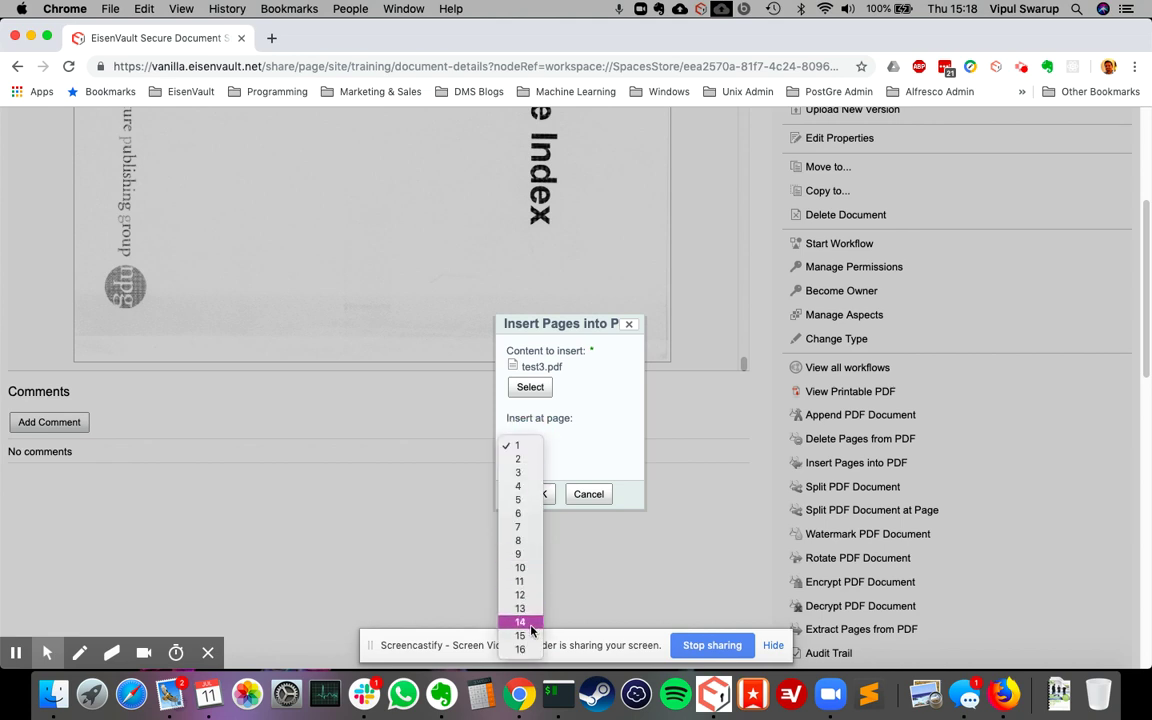
{"action": "left_click", "coordinate": [569, 517]}
{"action": "type", "text": "15"}
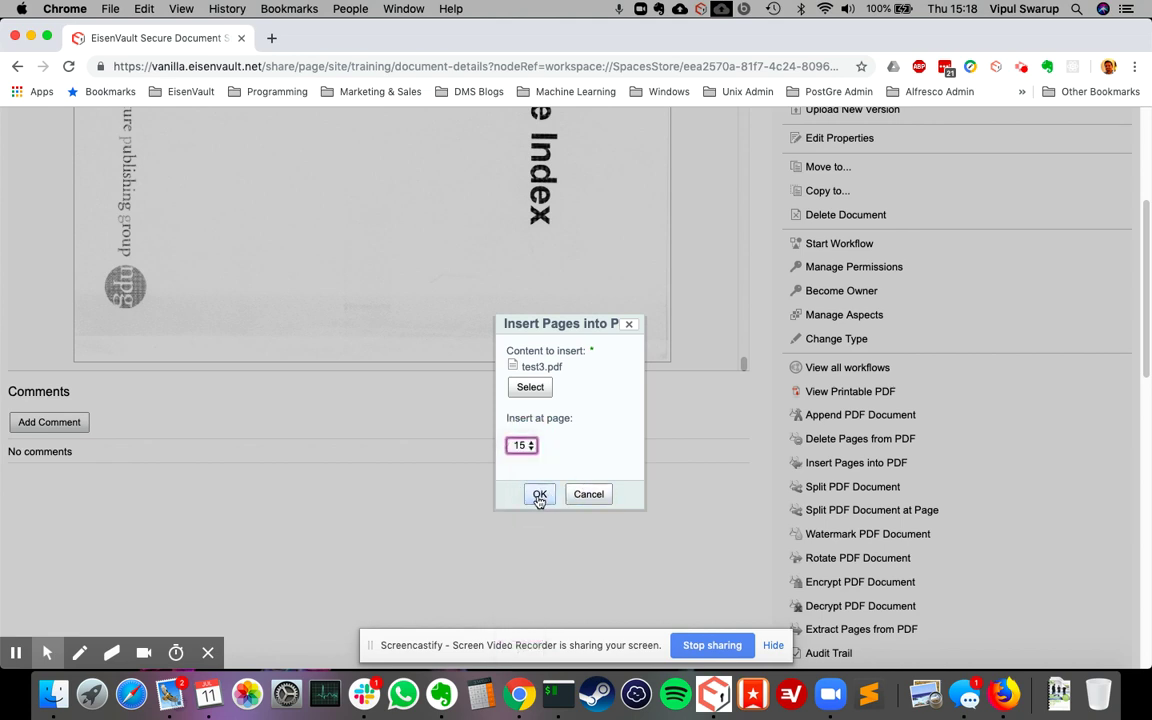
{"action": "left_click", "coordinate": [540, 495]}
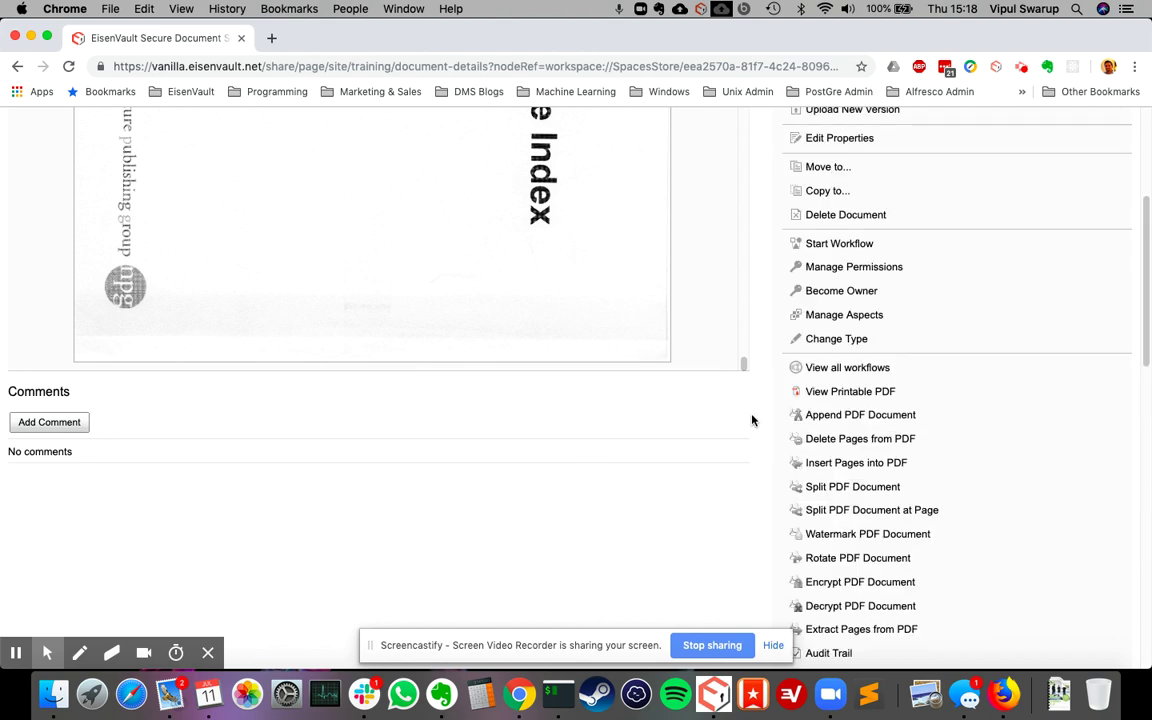
{"action": "scroll", "coordinate": [758, 417], "scroll_direction": "up", "scroll_amount": 5}
Reload and verify 17 pages at version 1.3, with the BJC Smart article at page 15
{"action": "left_click", "coordinate": [68, 67]}
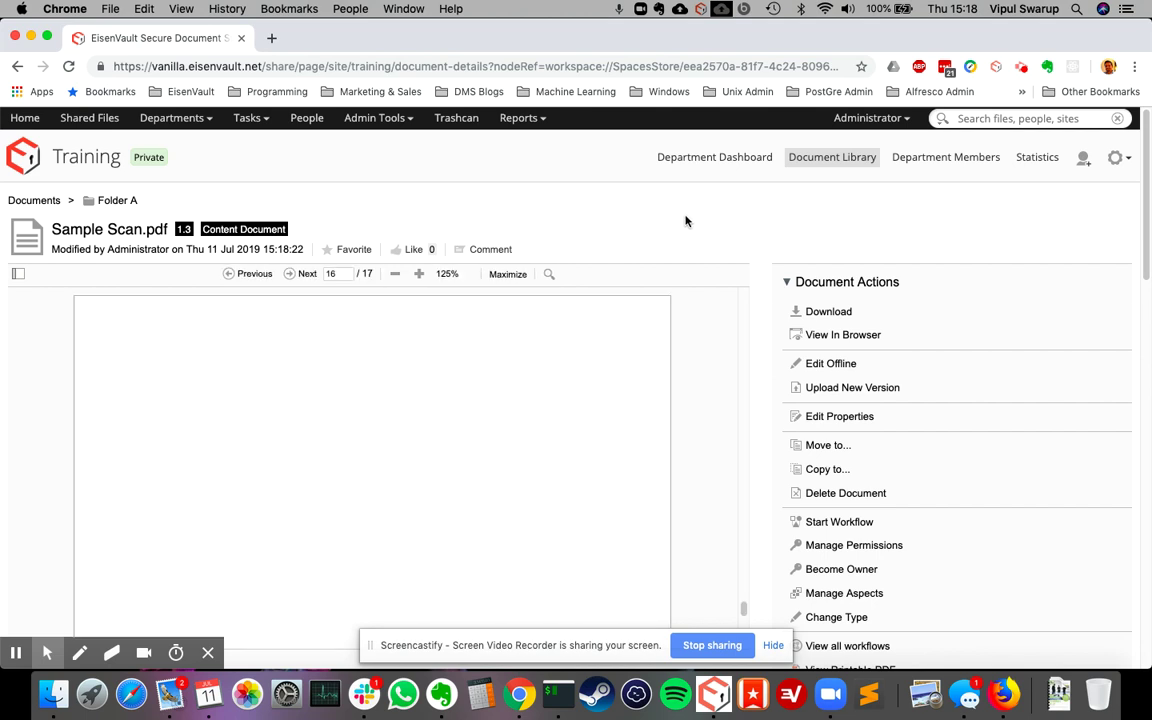
{"action": "double_click", "coordinate": [366, 274]}
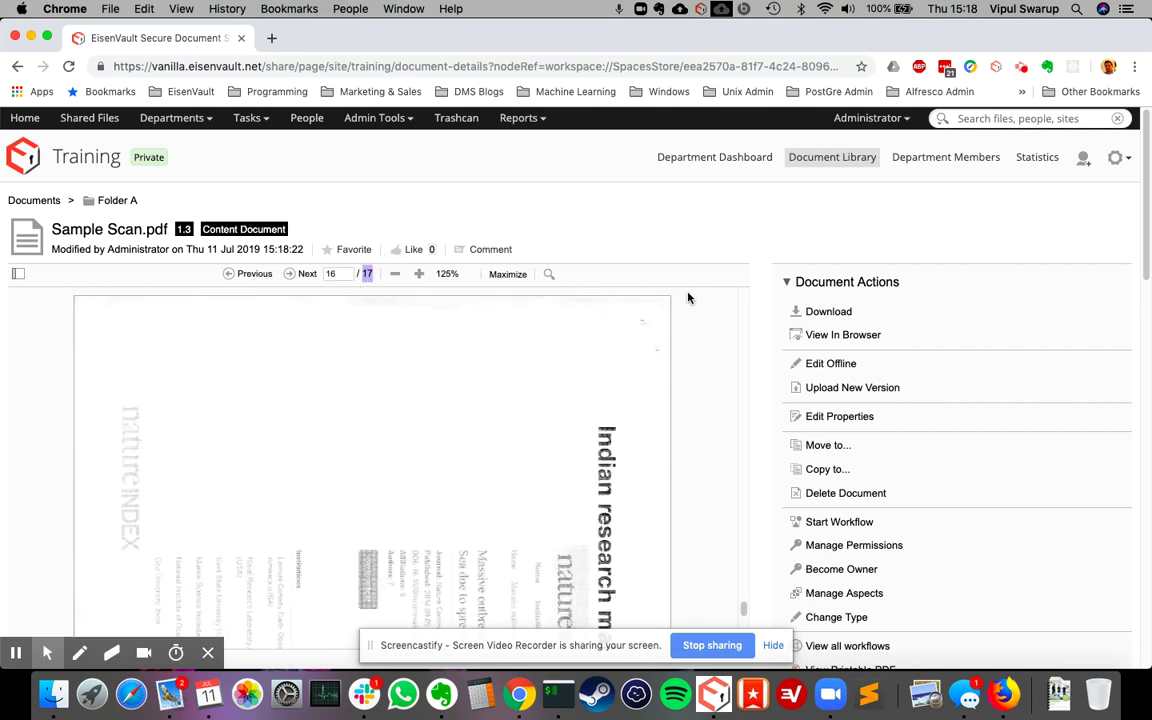
{"action": "scroll", "coordinate": [760, 312], "scroll_direction": "down", "scroll_amount": 1}
{"action": "scroll", "coordinate": [694, 368], "scroll_direction": "down", "scroll_amount": 6}
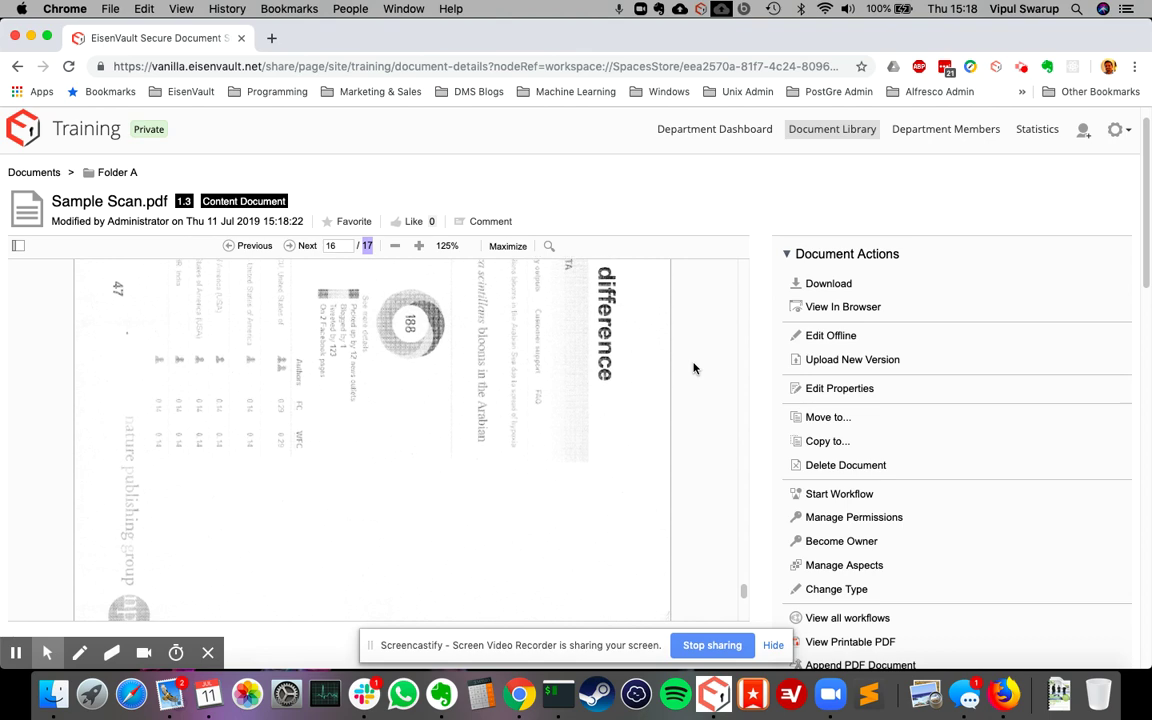
{"action": "scroll", "coordinate": [694, 368], "scroll_direction": "down", "scroll_amount": 8}
{"action": "scroll", "coordinate": [694, 368], "scroll_direction": "up", "scroll_amount": 4}
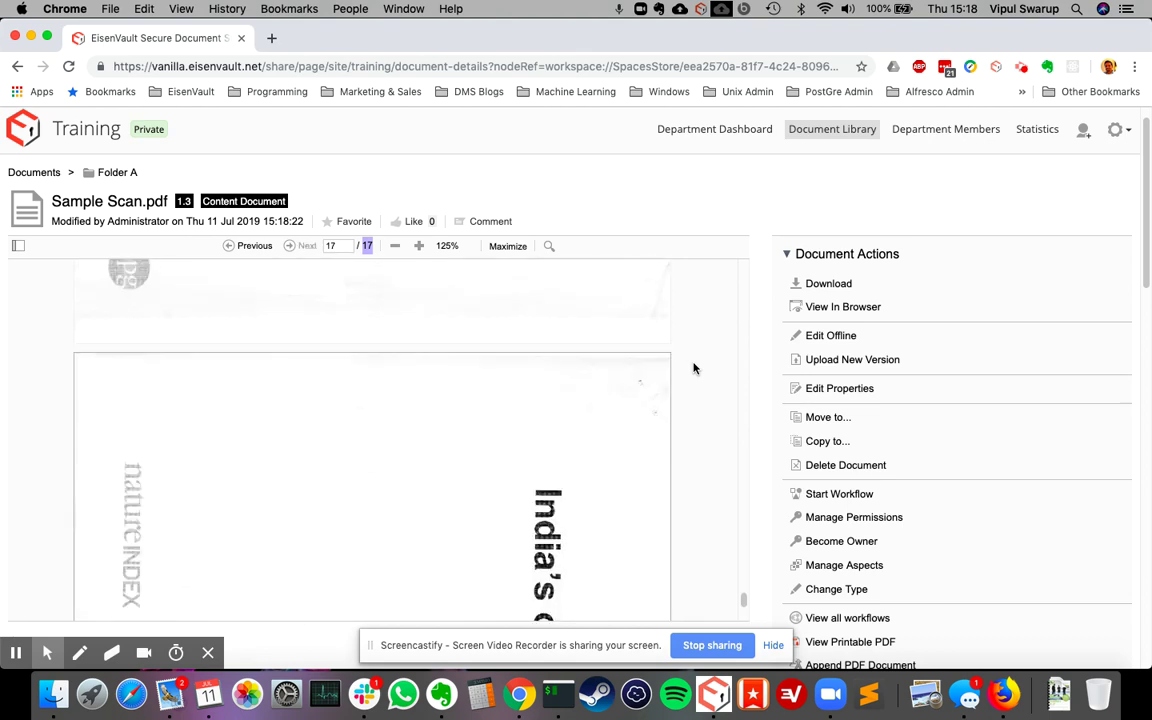
{"action": "scroll", "coordinate": [694, 368], "scroll_direction": "up", "scroll_amount": 10}
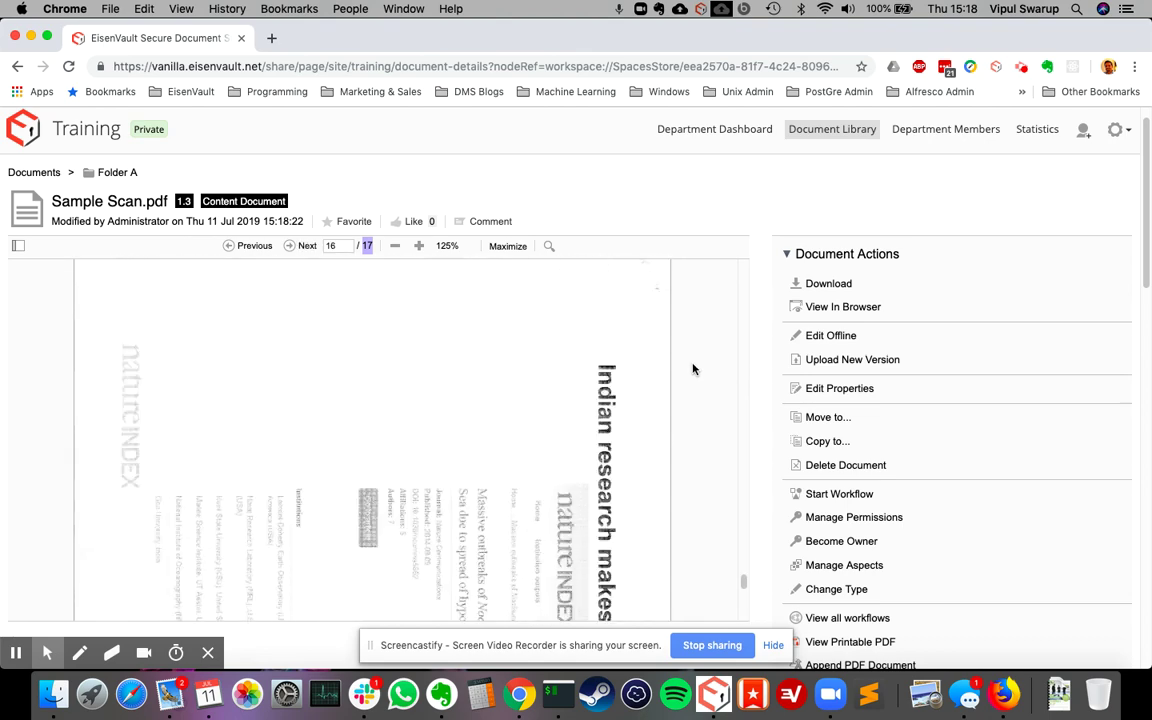
{"action": "scroll", "coordinate": [694, 368], "scroll_direction": "up", "scroll_amount": 6}
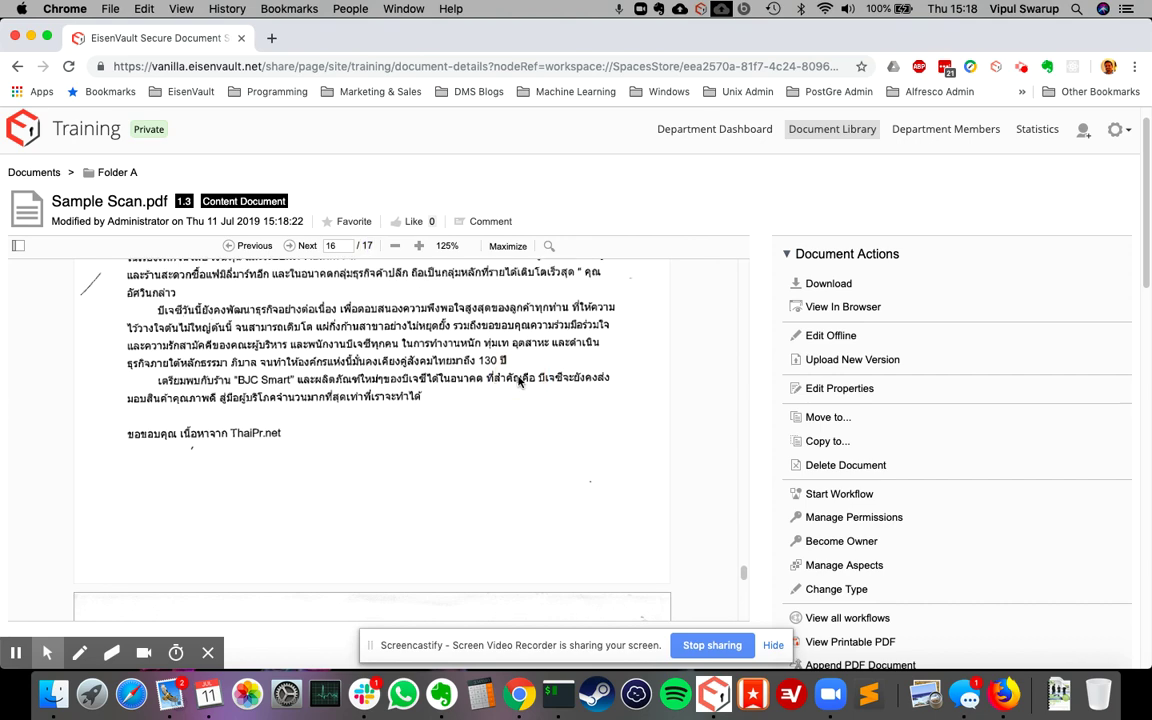
{"action": "scroll", "coordinate": [518, 382], "scroll_direction": "up", "scroll_amount": 8}
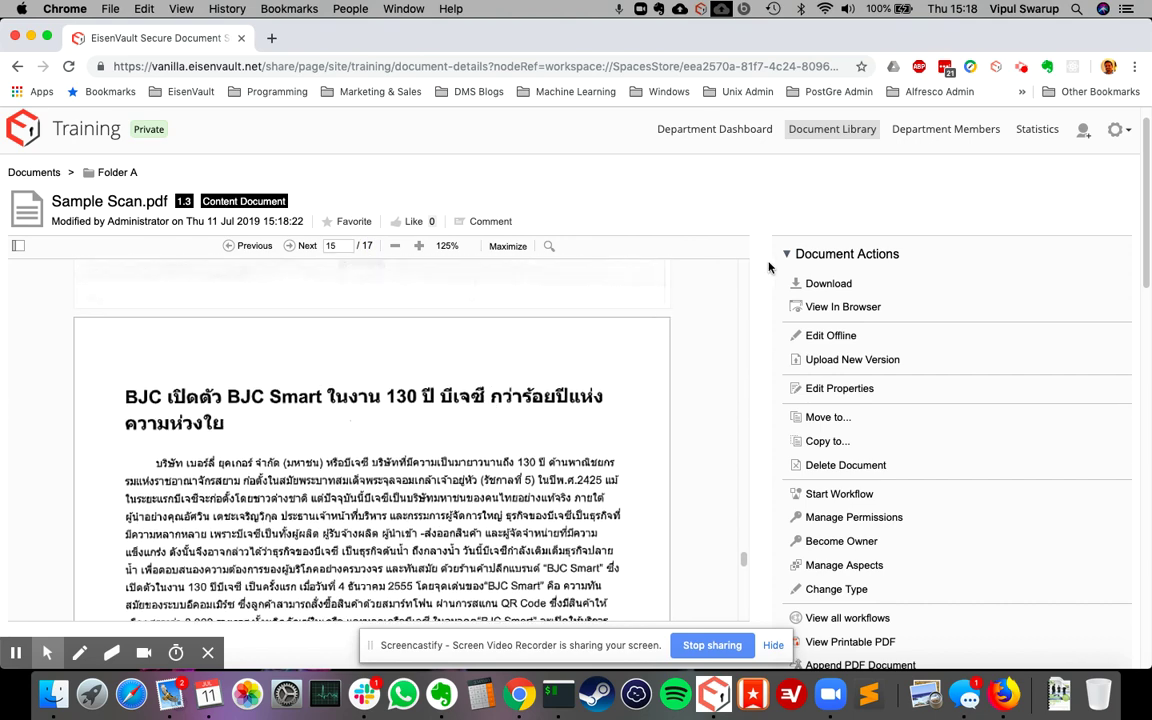
{"action": "scroll", "coordinate": [765, 278], "scroll_direction": "down", "scroll_amount": 5}
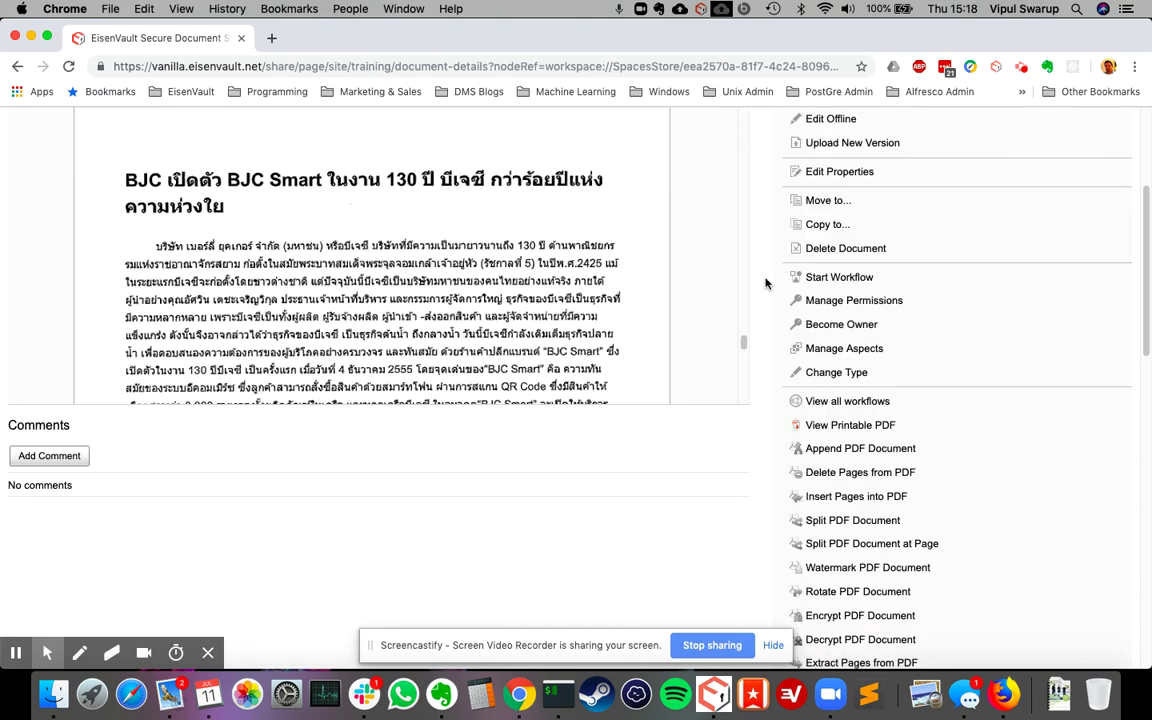